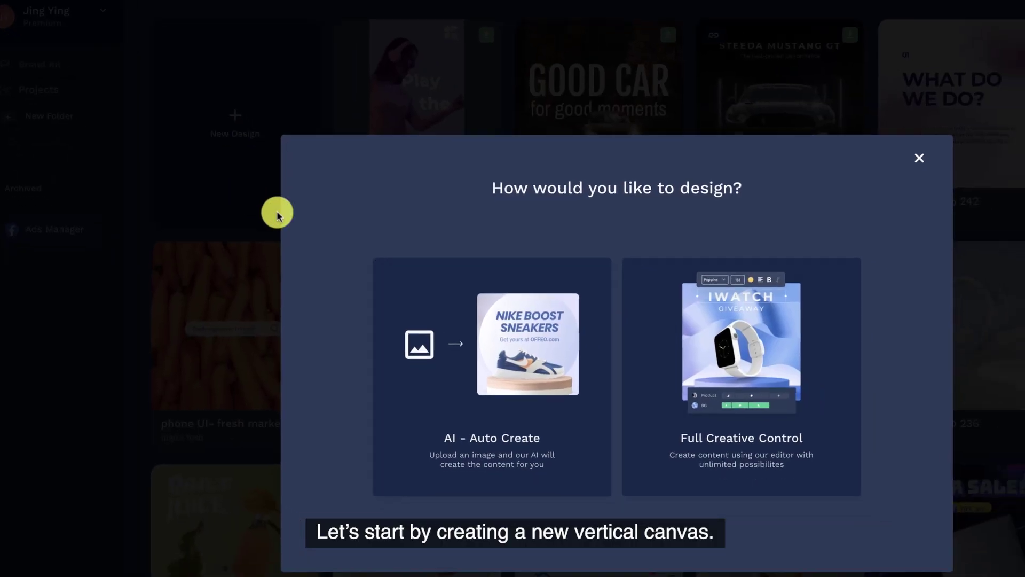
# - Start an empty Stories canvas at 1080x1920 with full creative control
pyautogui.click(550, 331)
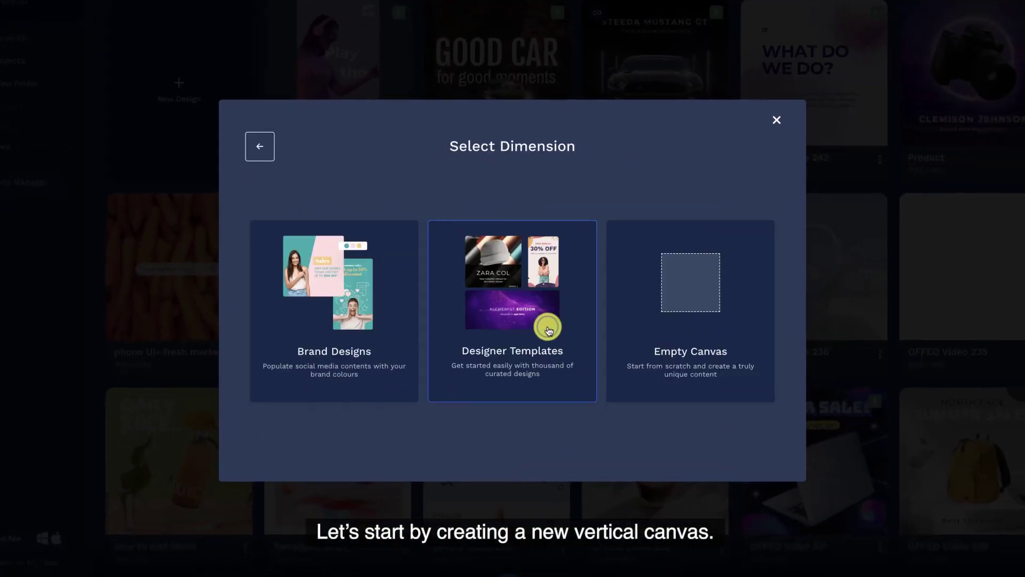
pyautogui.click(645, 327)
pyautogui.click(573, 297)
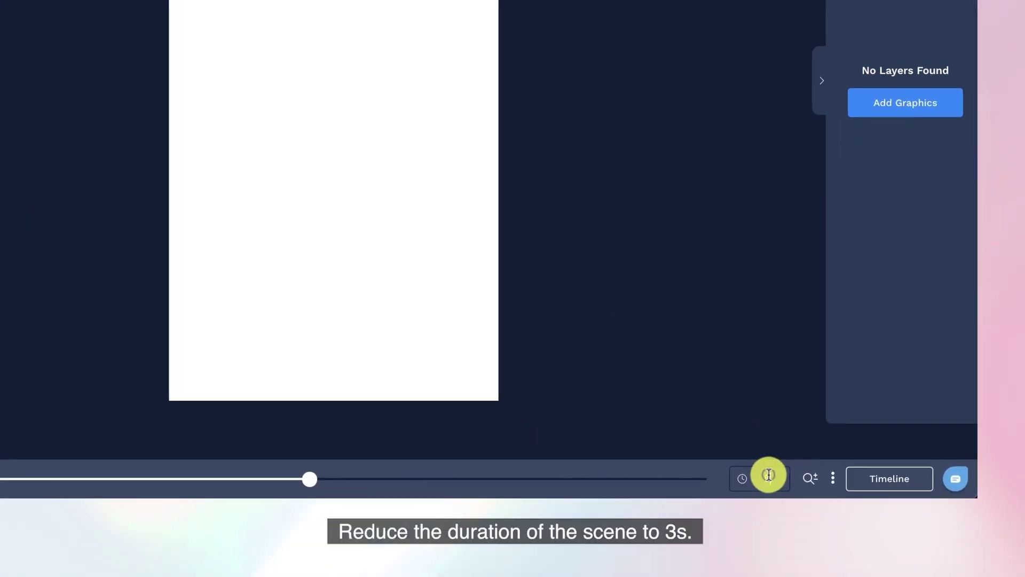
# - Shorten the scene duration from 5s to 3 seconds
pyautogui.click(871, 560)
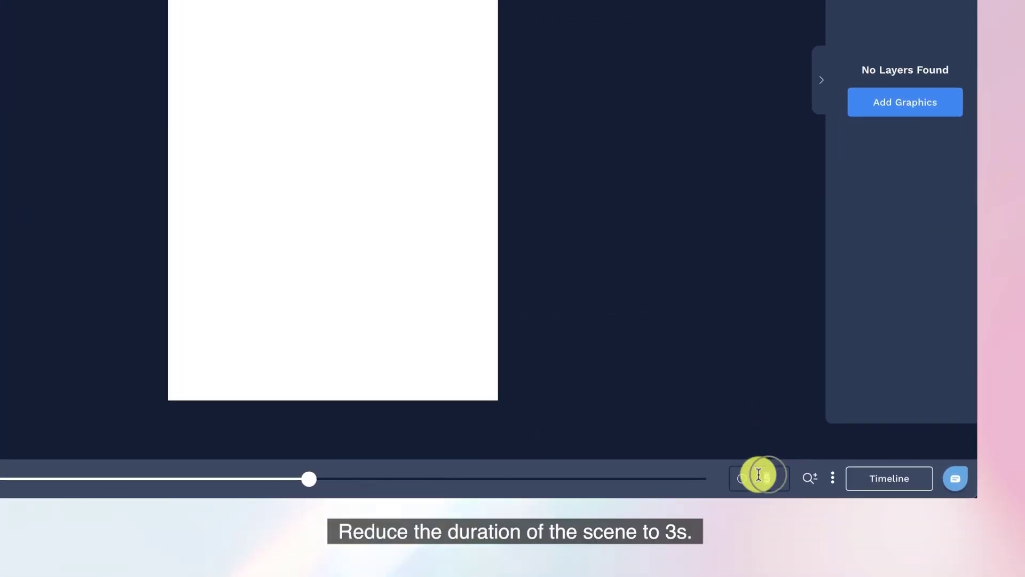
pyautogui.write('3')
pyautogui.press('Return')
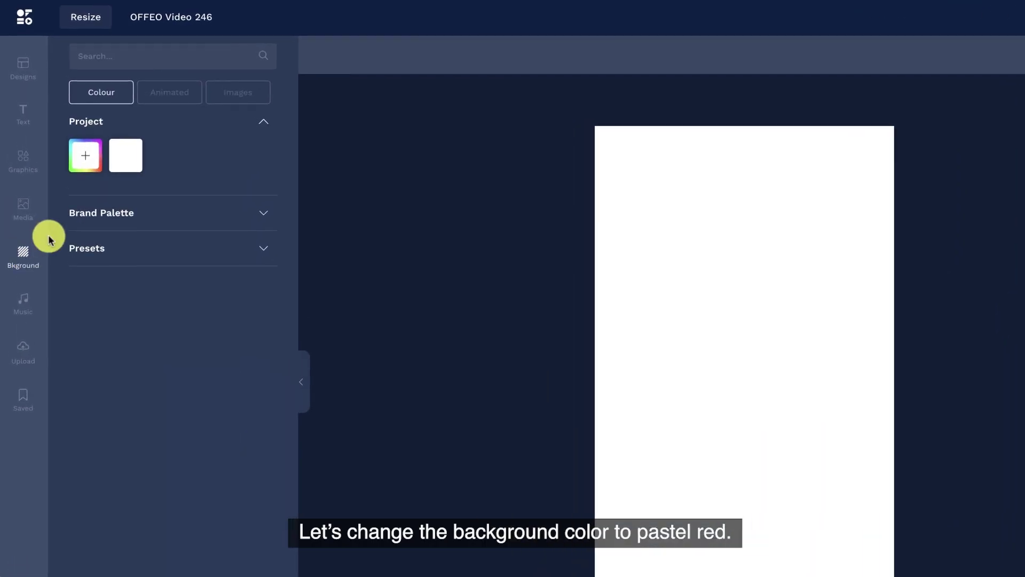
# - Add a custom pastel pink background colour to replace the white
pyautogui.click(86, 154)
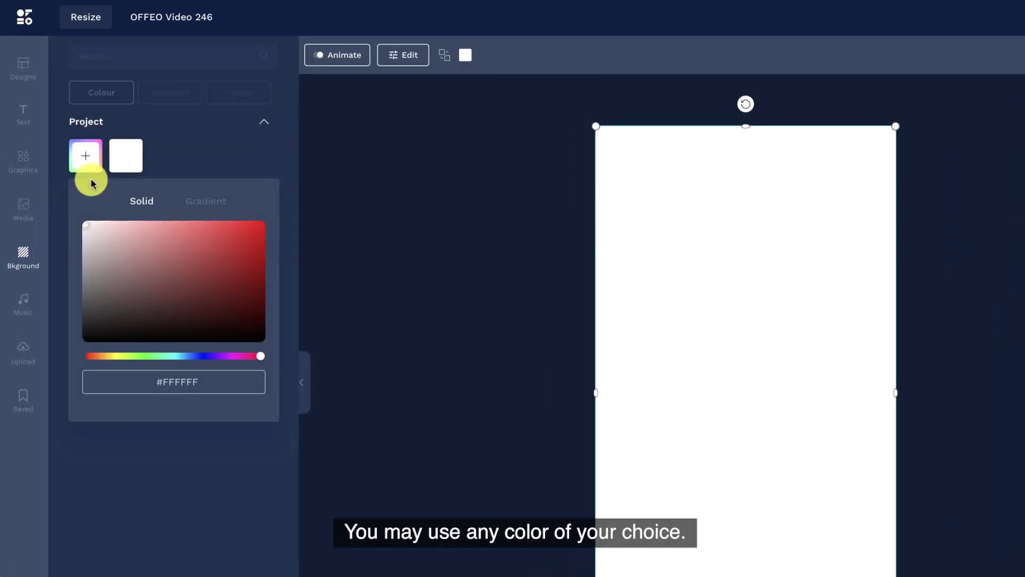
pyautogui.moveTo(101, 237); pyautogui.dragTo(121, 237)
pyautogui.click(439, 236)
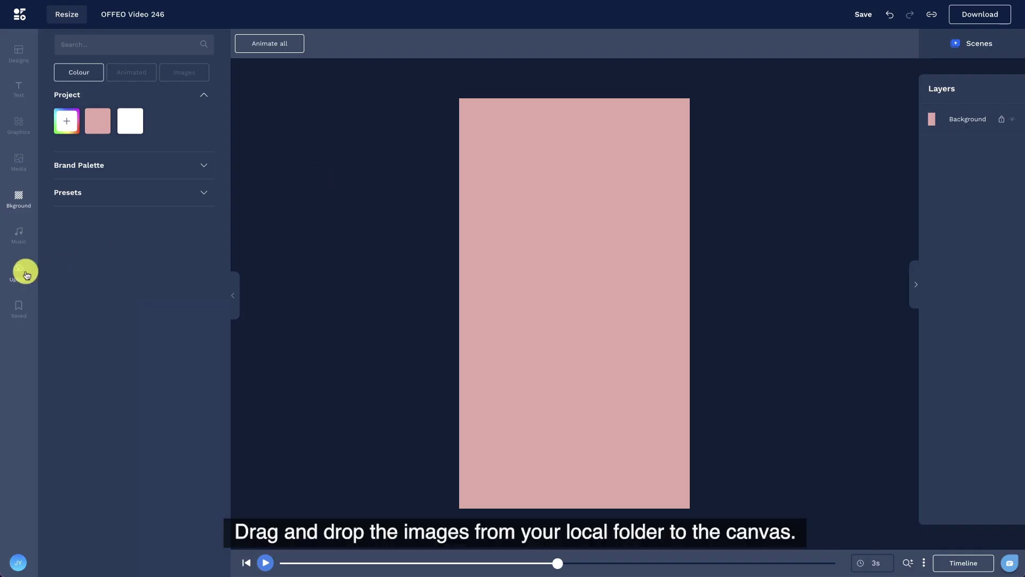
# - Drop both uploaded dancer photos from Finder onto the canvas
pyautogui.click(24, 271)
pyautogui.press('super+Tab')
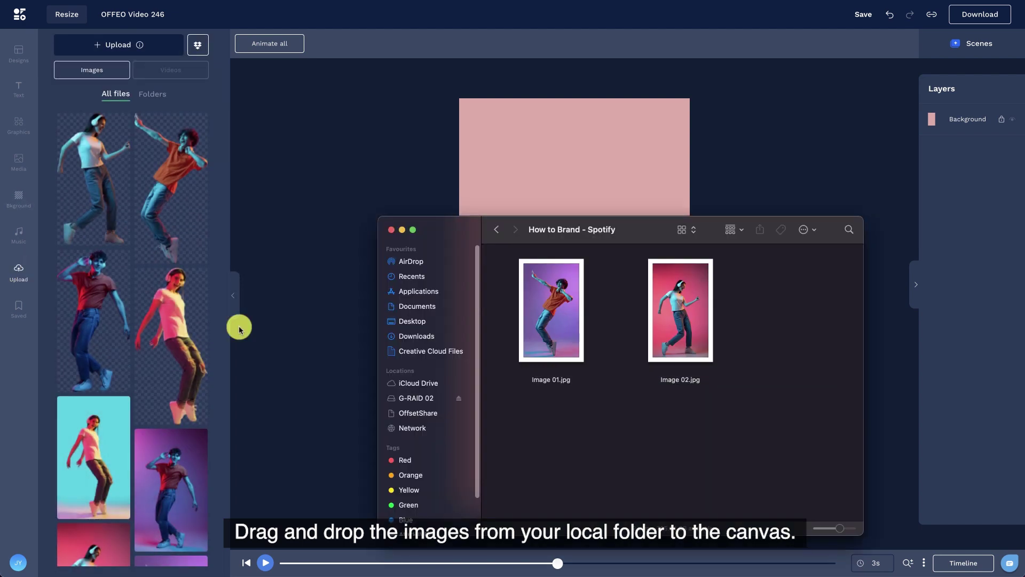
pyautogui.moveTo(512, 404); pyautogui.dragTo(516, 166)
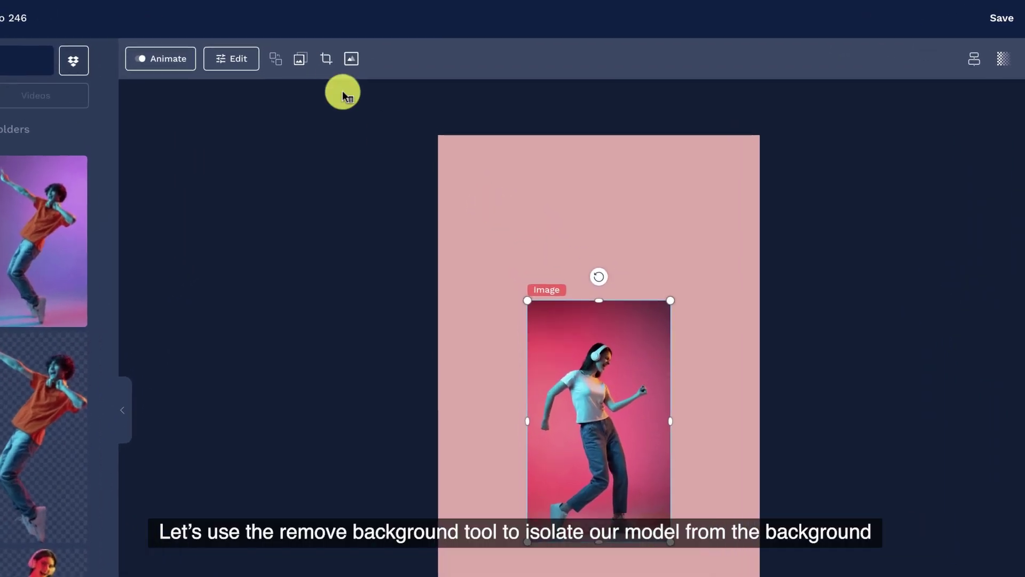
# - Remove the woman photo's background and move the cut-out left and down
pyautogui.click(305, 58)
pyautogui.click(503, 568)
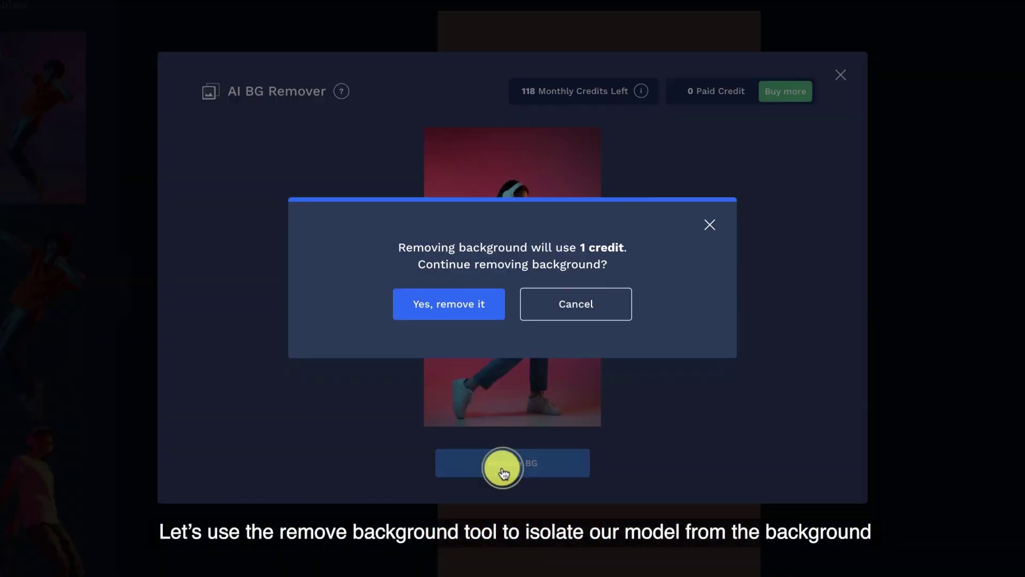
pyautogui.click(486, 318)
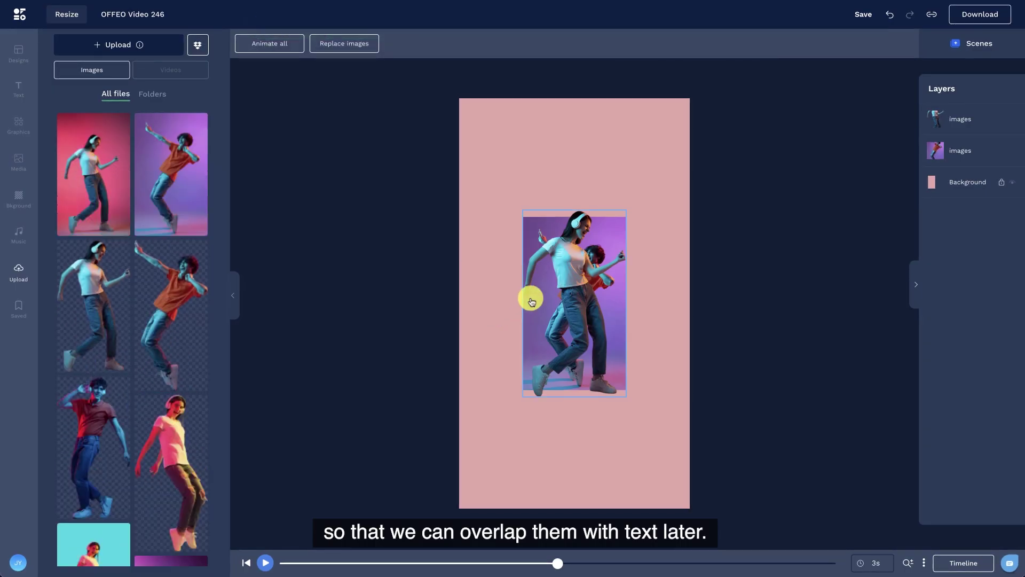
pyautogui.moveTo(531, 302); pyautogui.dragTo(487, 319)
# - Remove the man photo's background and enlarge him to fill the canvas
pyautogui.click(591, 295)
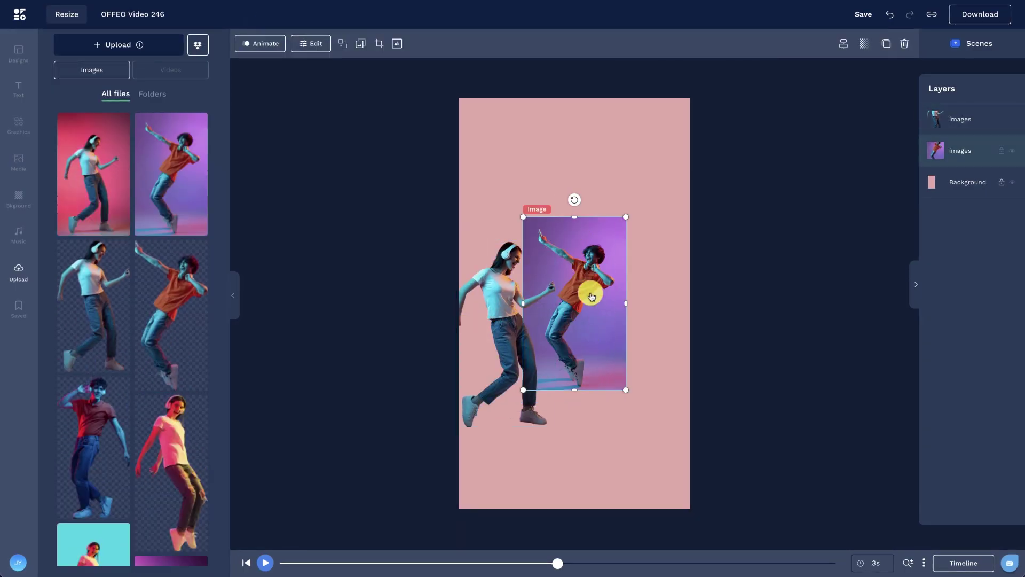
pyautogui.click(364, 49)
pyautogui.click(508, 422)
pyautogui.click(492, 301)
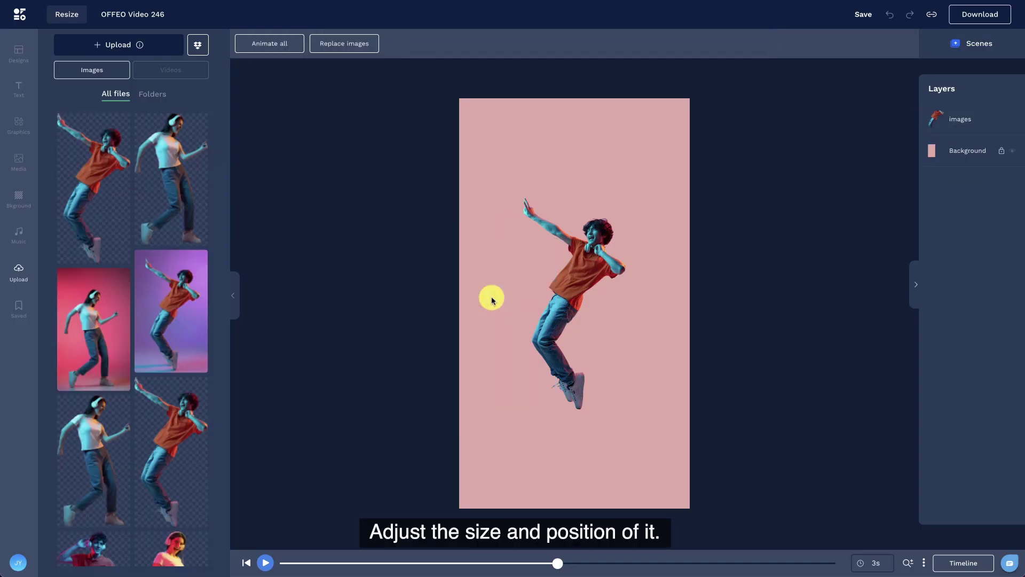
pyautogui.moveTo(627, 200); pyautogui.dragTo(696, 52)
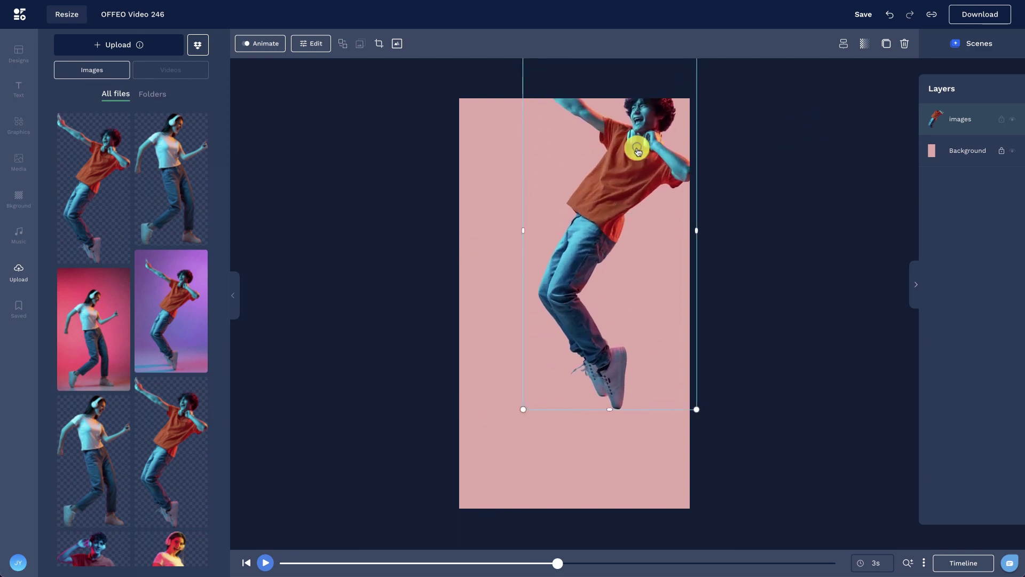
pyautogui.moveTo(636, 149); pyautogui.dragTo(561, 300)
pyautogui.moveTo(616, 200); pyautogui.dragTo(668, 102)
pyautogui.moveTo(584, 176); pyautogui.dragTo(619, 216)
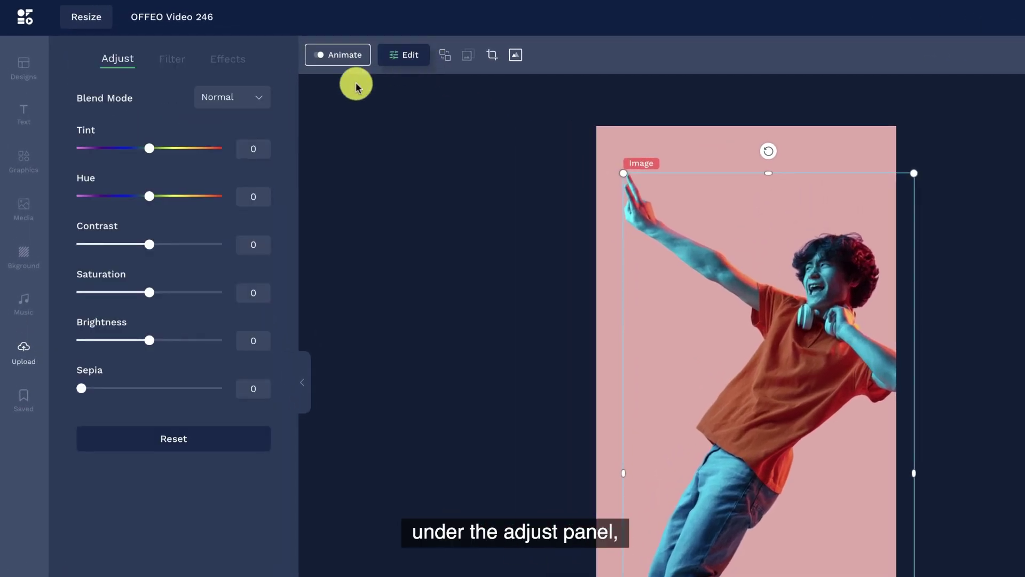
# - Lower the dancer photo's Tint slider to -17
pyautogui.moveTo(153, 153); pyautogui.dragTo(137, 155)
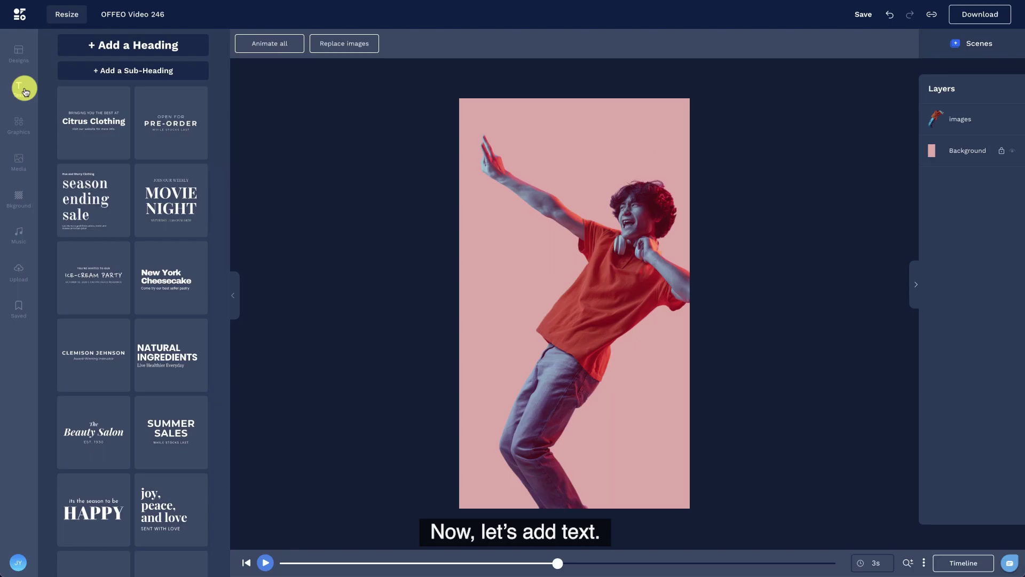
# - Add a heading set in Montserrat with a white custom text colour
pyautogui.click(120, 49)
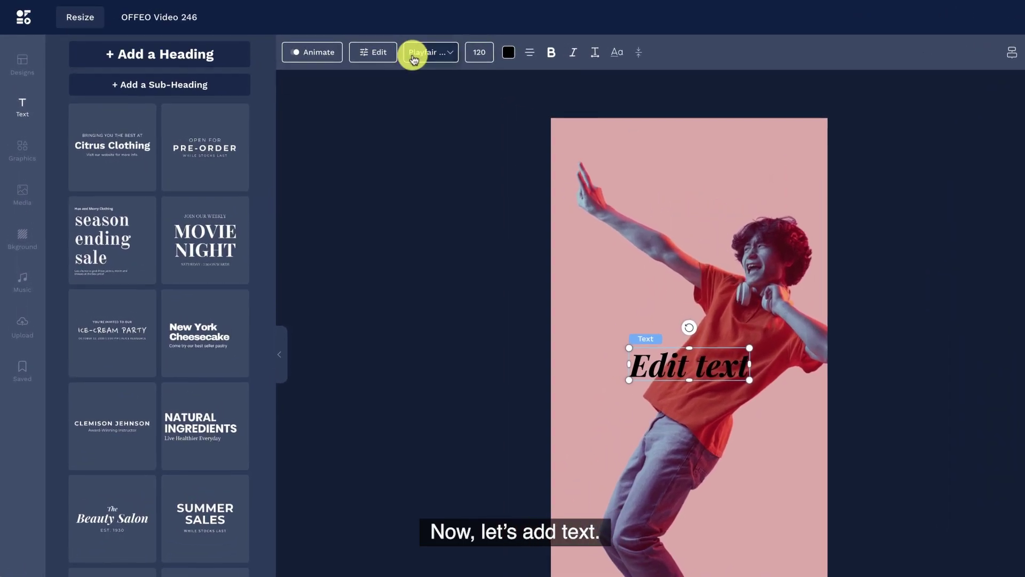
pyautogui.click(413, 57)
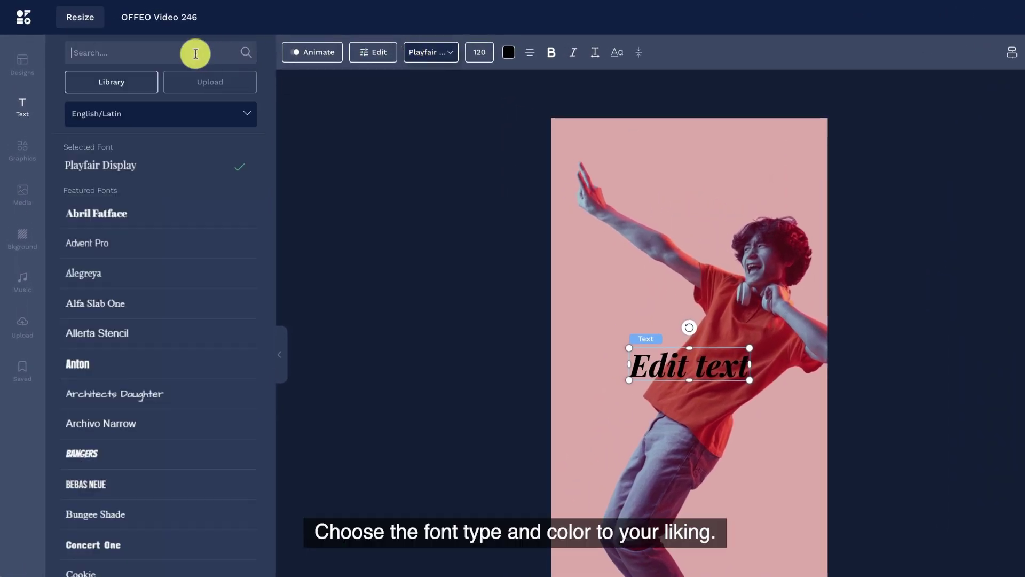
pyautogui.write('mont')
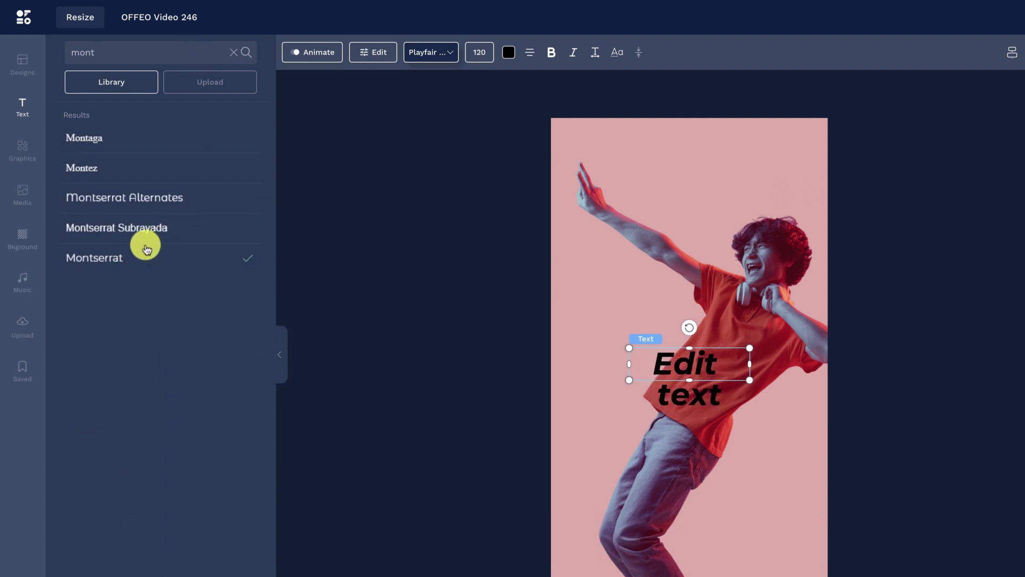
pyautogui.click(507, 55)
pyautogui.click(78, 125)
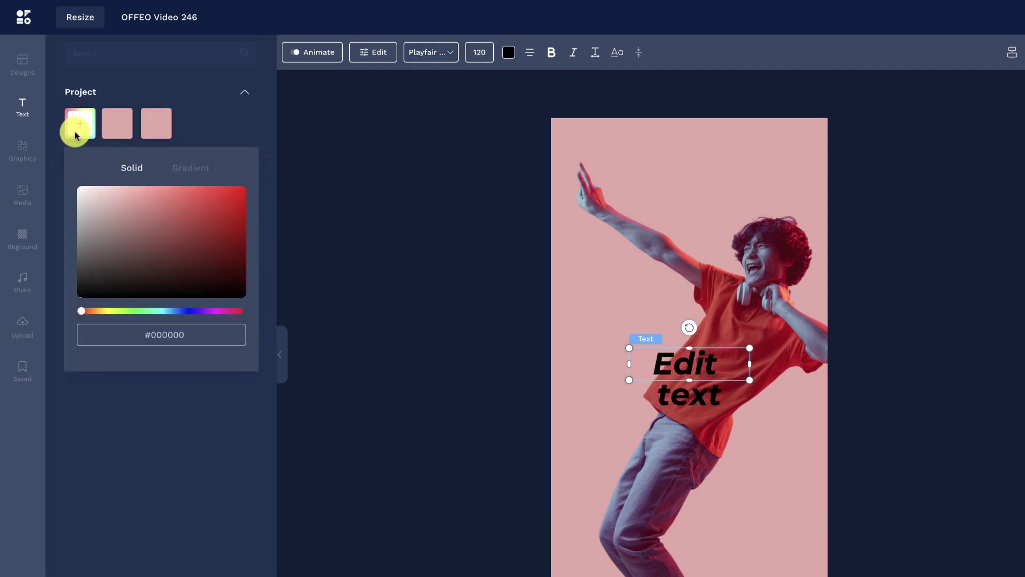
# - Make the heading a bold M at size 324, placed near the top-left
pyautogui.doubleClick(675, 361)
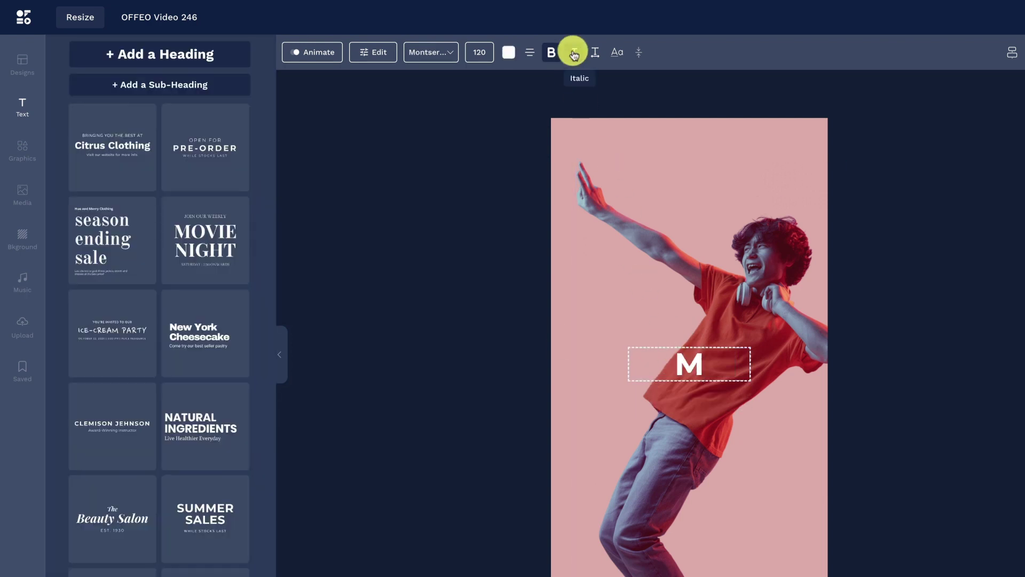
pyautogui.click(491, 54)
pyautogui.moveTo(485, 102); pyautogui.dragTo(494, 101)
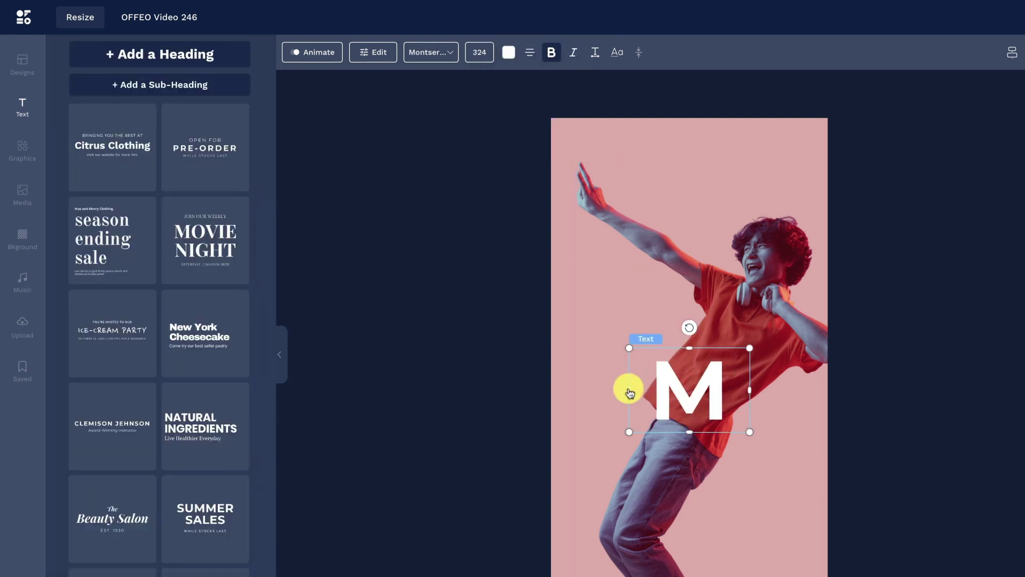
pyautogui.moveTo(629, 389); pyautogui.dragTo(629, 198)
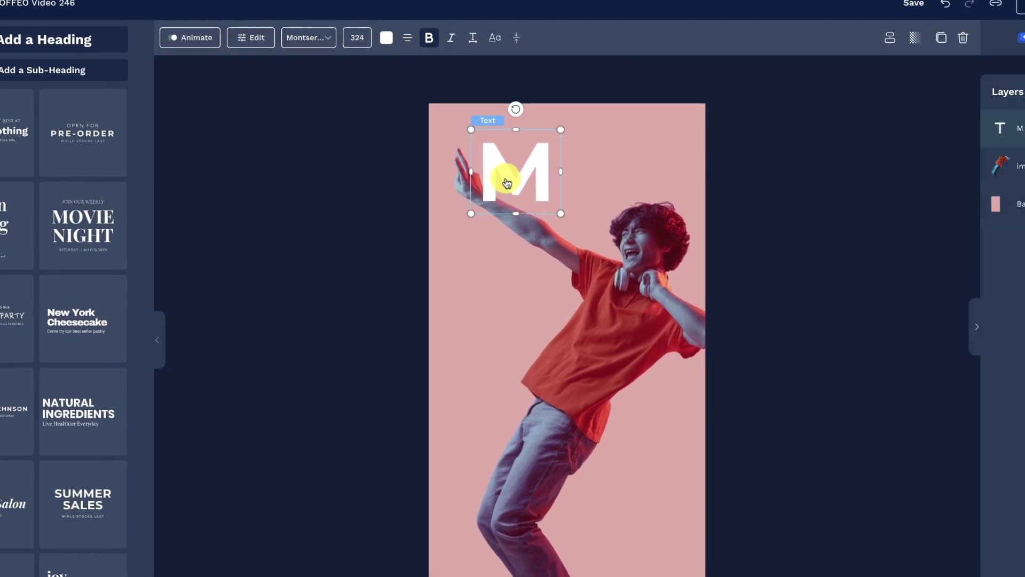
# - Duplicate the M, retype the copy as u, and copy it further down
pyautogui.hotkey('ctrl', 'd')
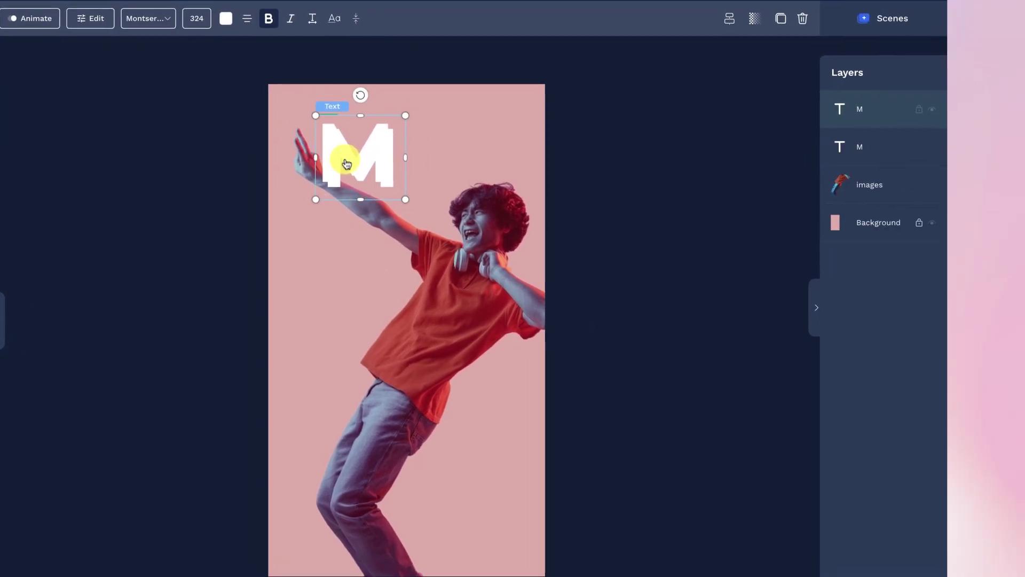
pyautogui.moveTo(510, 186); pyautogui.dragTo(543, 298)
pyautogui.doubleClick(543, 298)
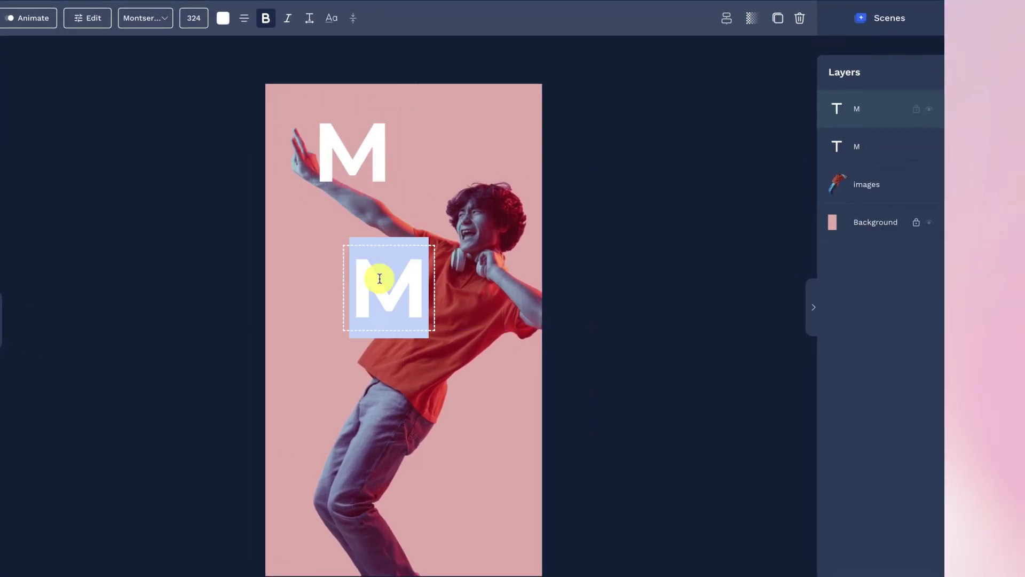
pyautogui.write('u')
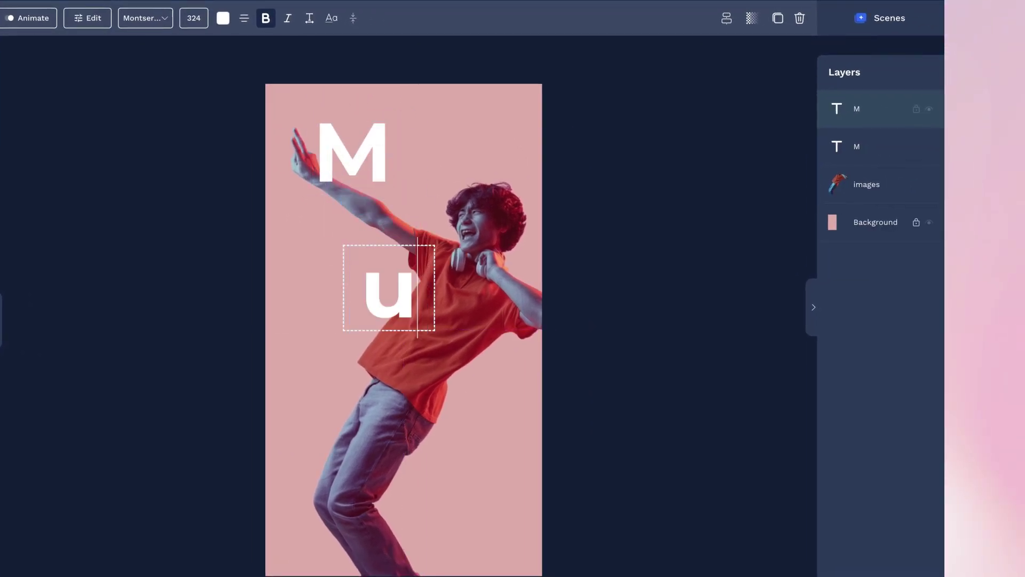
pyautogui.click(223, 268)
pyautogui.click(403, 288)
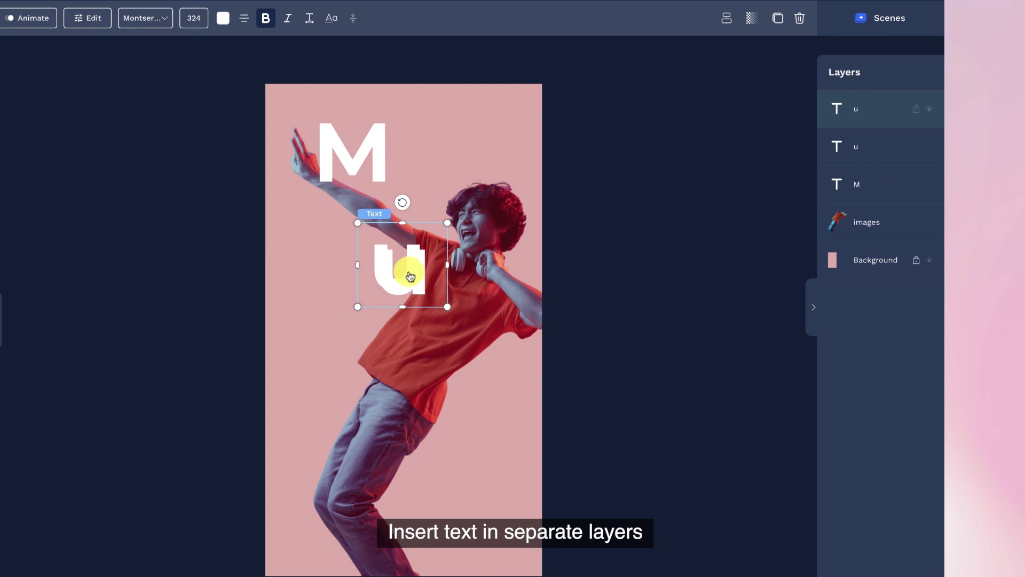
pyautogui.moveTo(410, 276); pyautogui.dragTo(475, 417)
# - Turn the copies into s, i and c, staggered down the dancer
pyautogui.write('s')
pyautogui.click(186, 340)
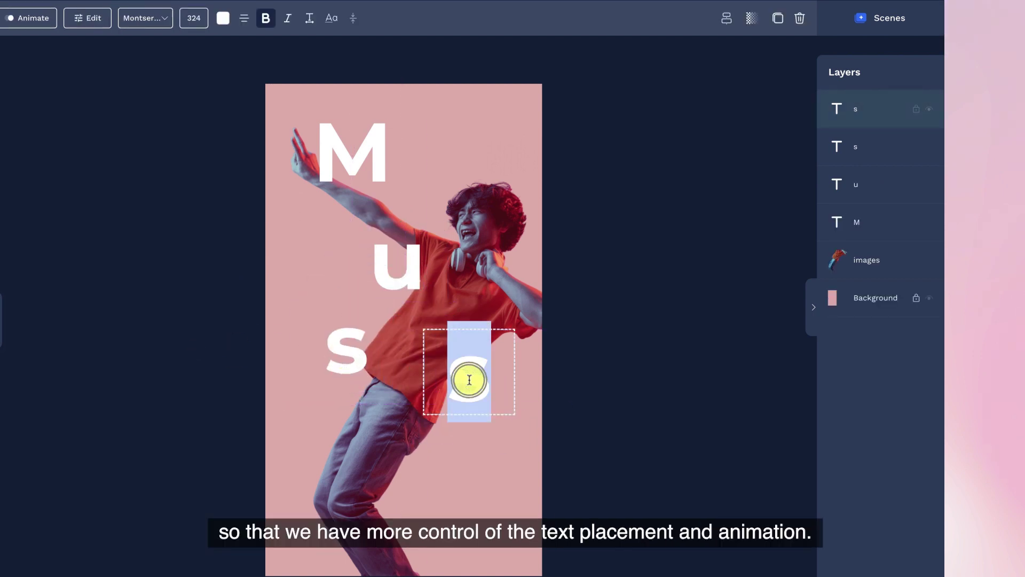
pyautogui.write('i')
pyautogui.click(585, 408)
pyautogui.moveTo(473, 375); pyautogui.dragTo(478, 382)
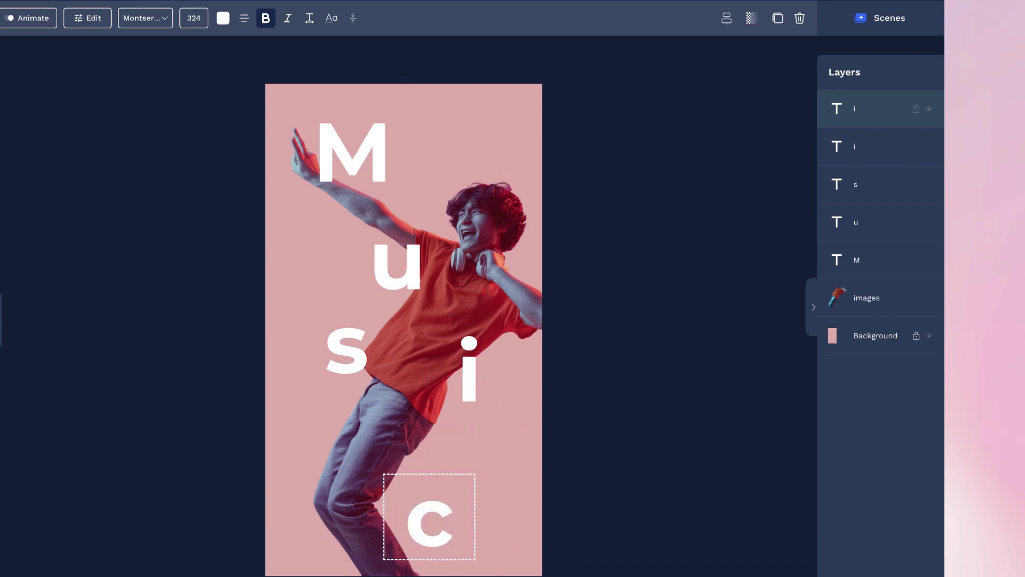
pyautogui.moveTo(436, 498); pyautogui.dragTo(438, 488)
# - Select all five Music letters and move them up together
pyautogui.keyDown('shift'); pyautogui.click(465, 374); pyautogui.keyUp('shift')
pyautogui.keyDown('shift'); pyautogui.click(348, 347); pyautogui.keyUp('shift')
pyautogui.keyDown('shift'); pyautogui.click(393, 275); pyautogui.keyUp('shift')
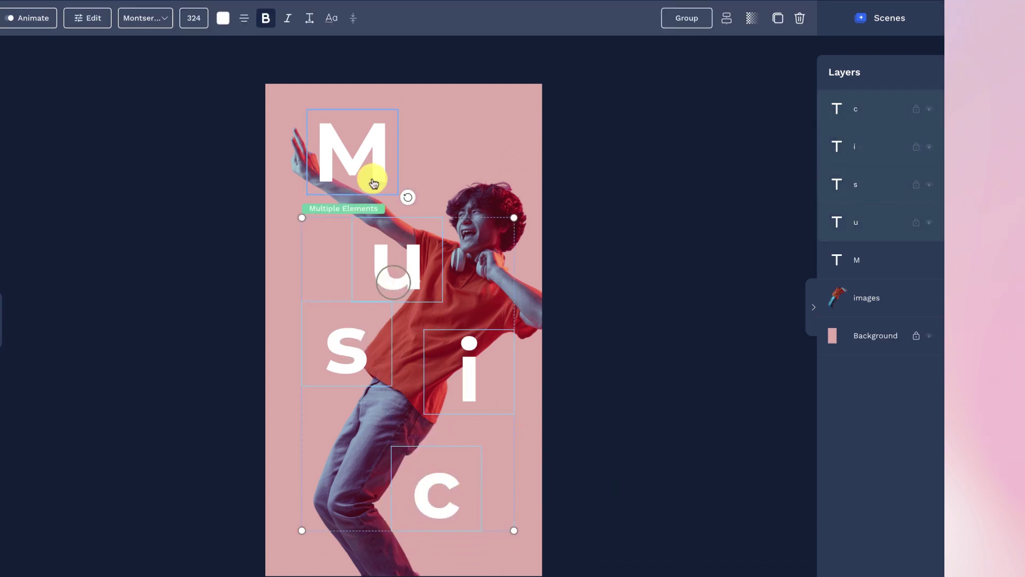
pyautogui.keyDown('shift'); pyautogui.click(373, 178); pyautogui.keyUp('shift')
pyautogui.moveTo(456, 189); pyautogui.dragTo(457, 173)
pyautogui.press('Escape')
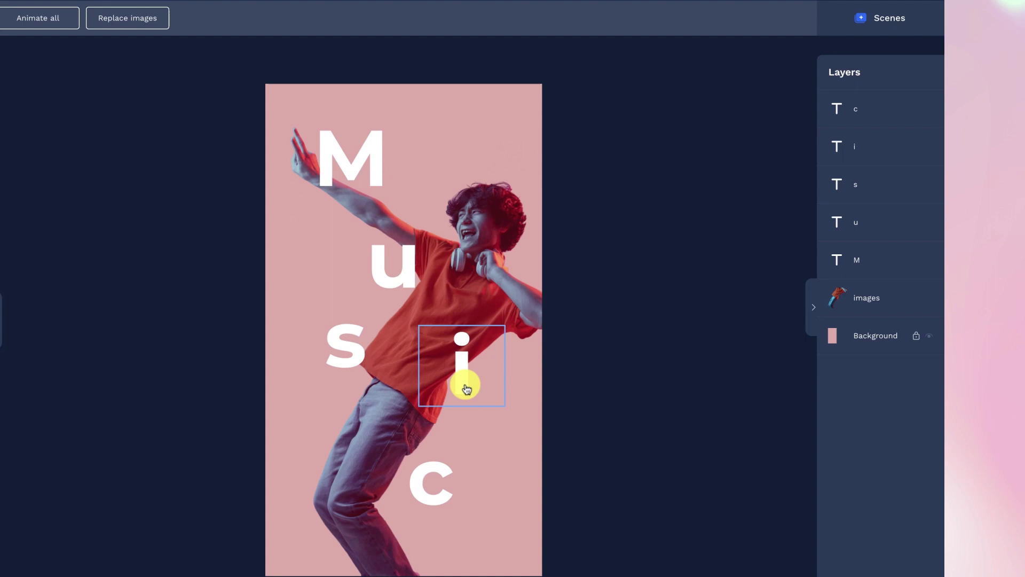
pyautogui.click(463, 384)
# - Lock the dancer photo and move the M and s layers behind it
pyautogui.click(869, 299)
pyautogui.click(916, 298)
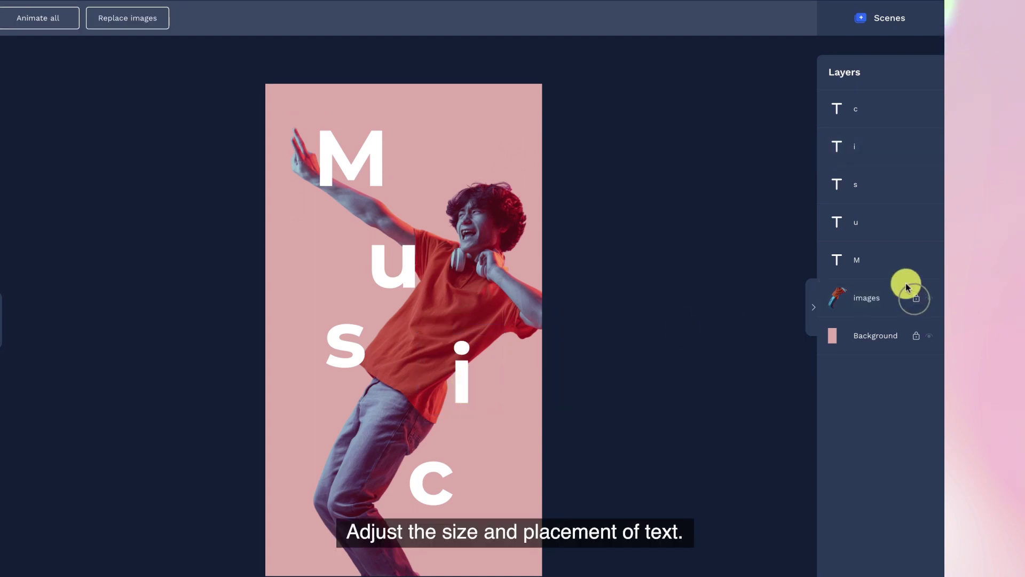
pyautogui.moveTo(354, 346); pyautogui.dragTo(354, 350)
pyautogui.moveTo(855, 184); pyautogui.dragTo(858, 298)
pyautogui.click(857, 265)
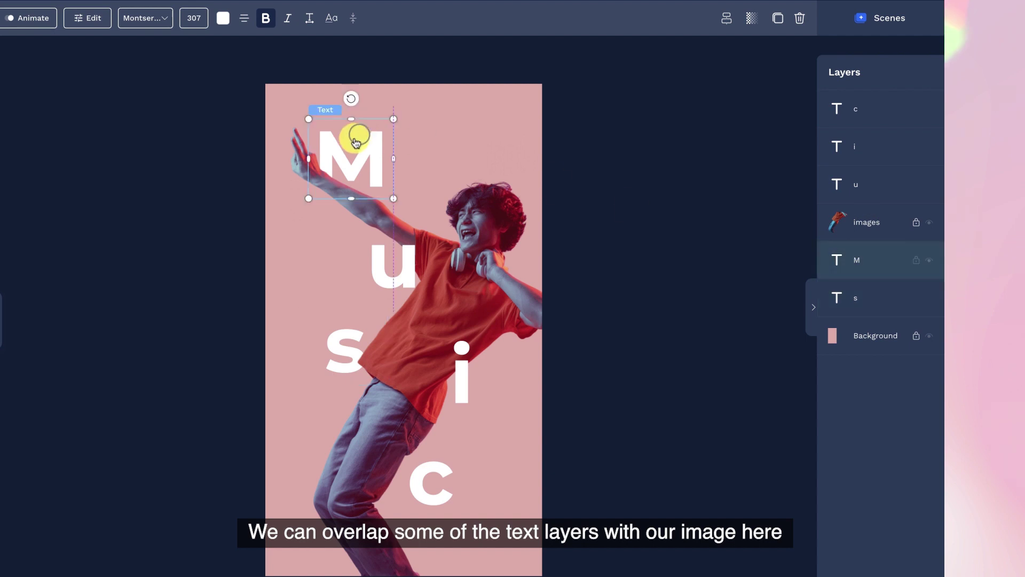
pyautogui.moveTo(392, 270); pyautogui.dragTo(403, 276)
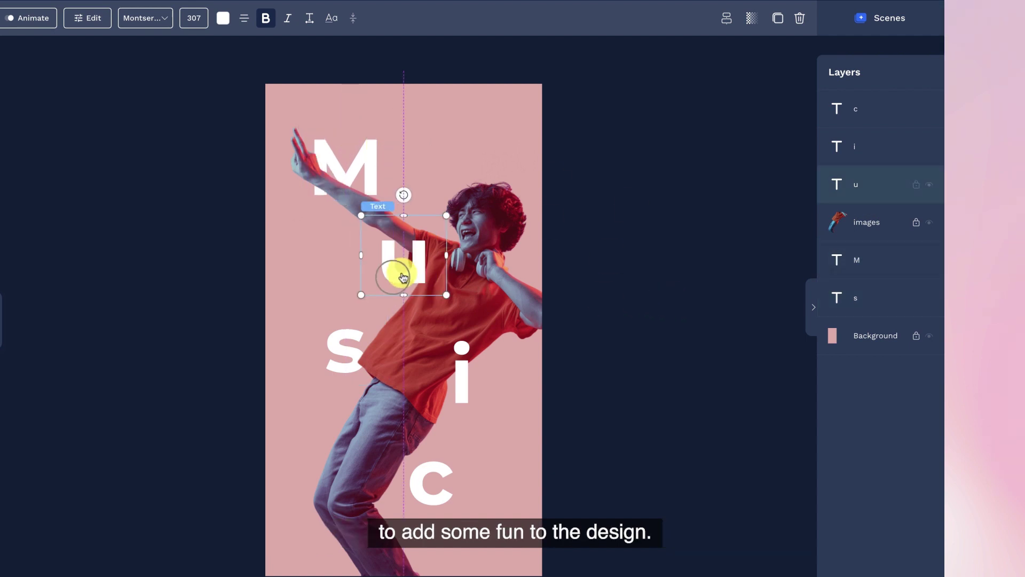
pyautogui.click(376, 192)
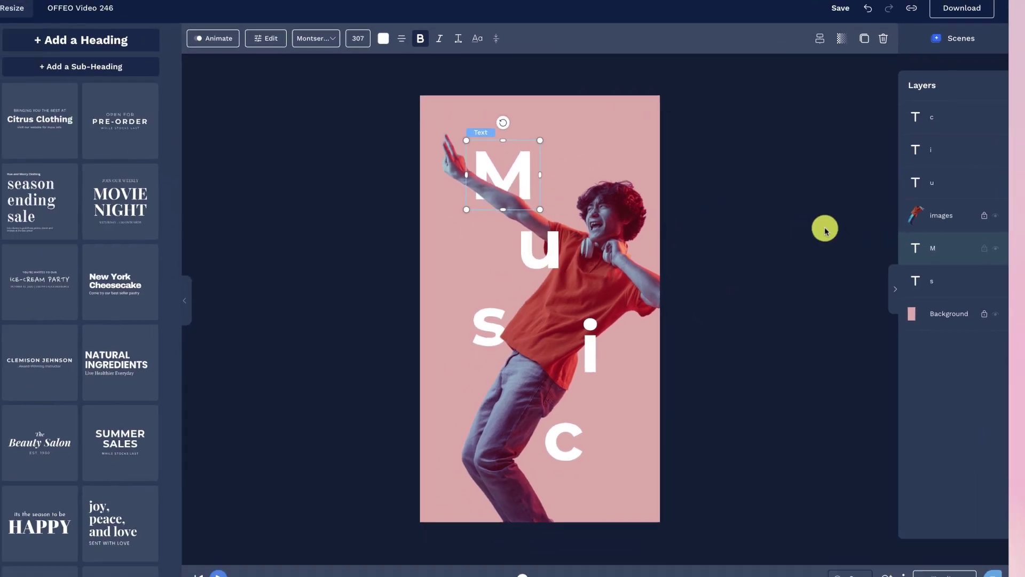
pyautogui.click(735, 242)
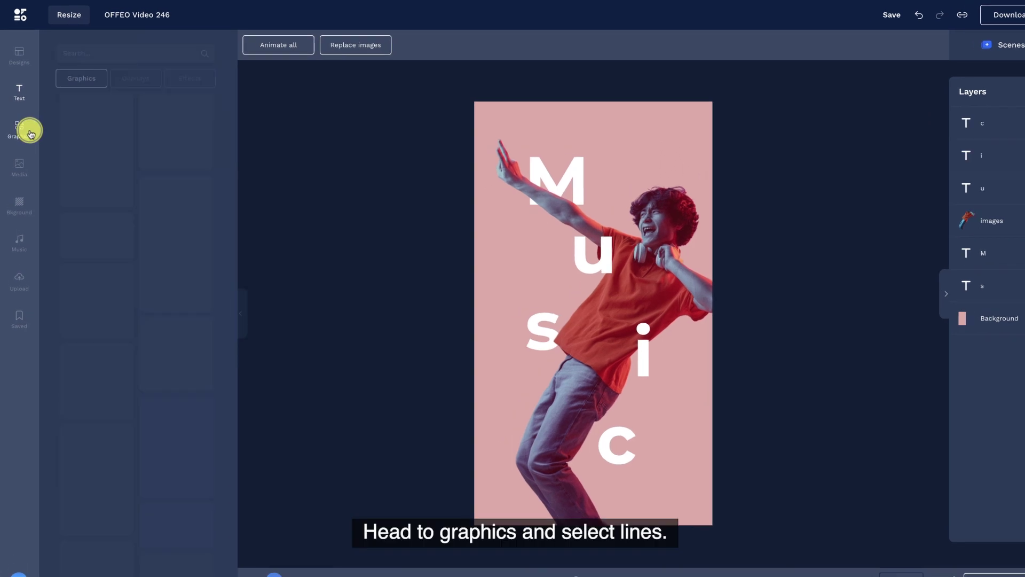
# - Add the curvy line from Graphics > Lines and colour it white #FFFFFF
pyautogui.scroll(-6, 131, 208)
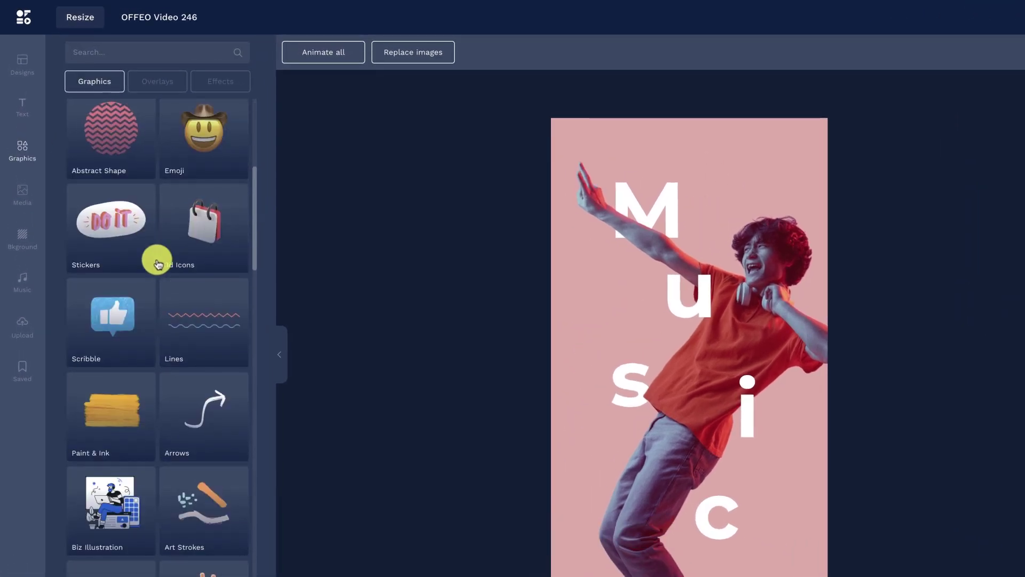
pyautogui.click(214, 311)
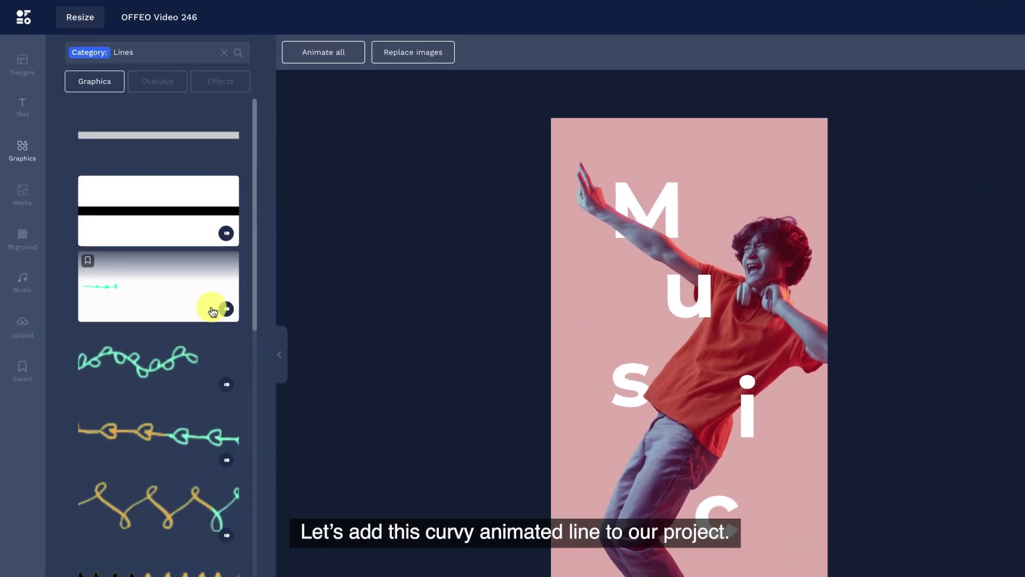
pyautogui.scroll(-4, 213, 311)
pyautogui.scroll(-10, 212, 311)
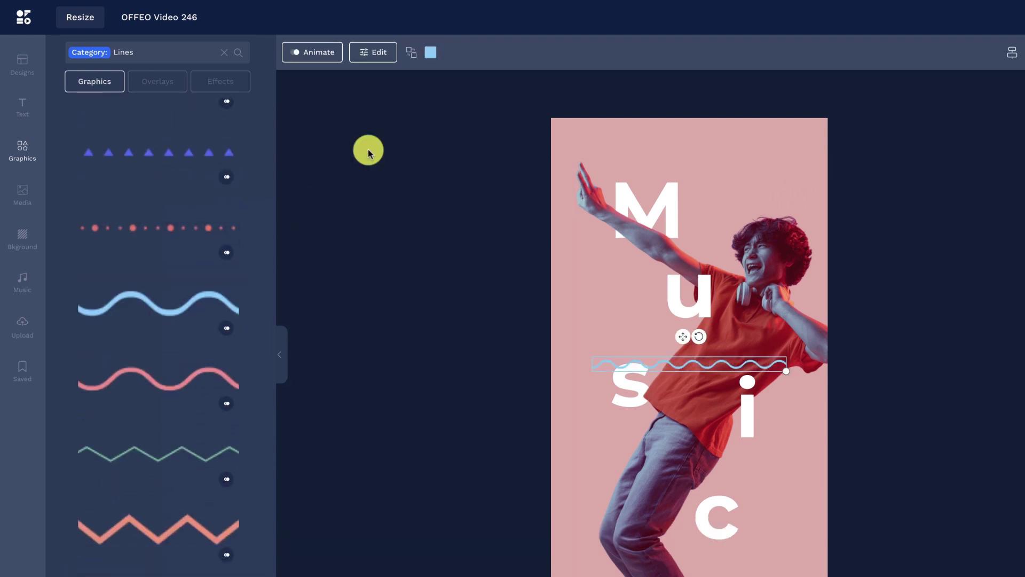
pyautogui.click(430, 51)
pyautogui.click(78, 117)
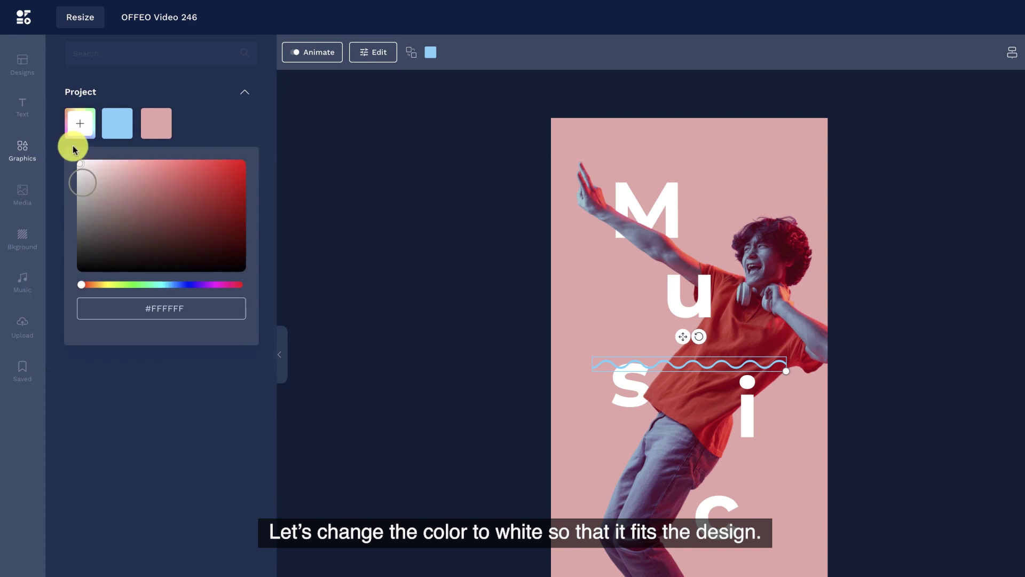
pyautogui.click(197, 395)
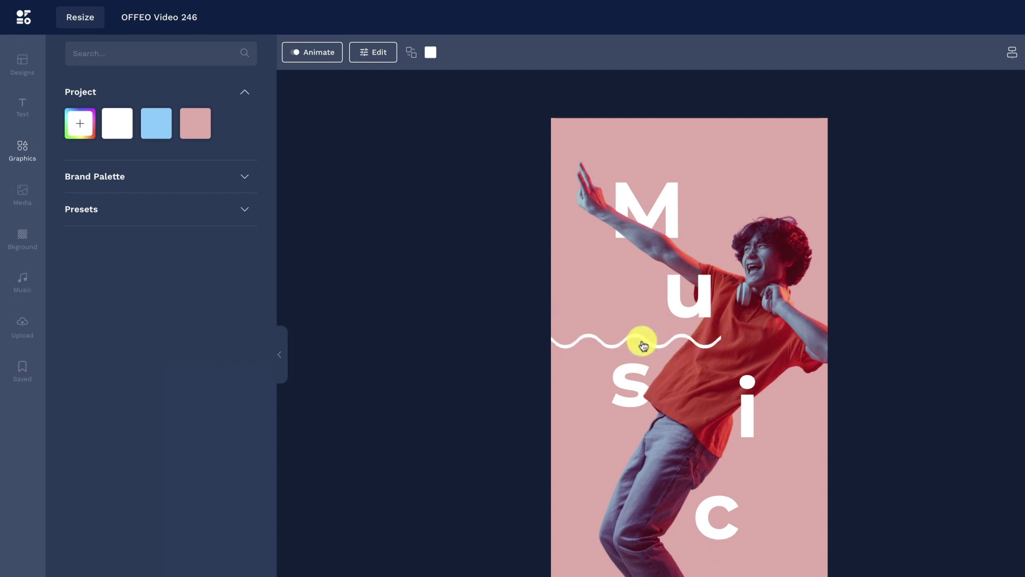
# - Flip the wavy line horizontally
pyautogui.click(643, 345)
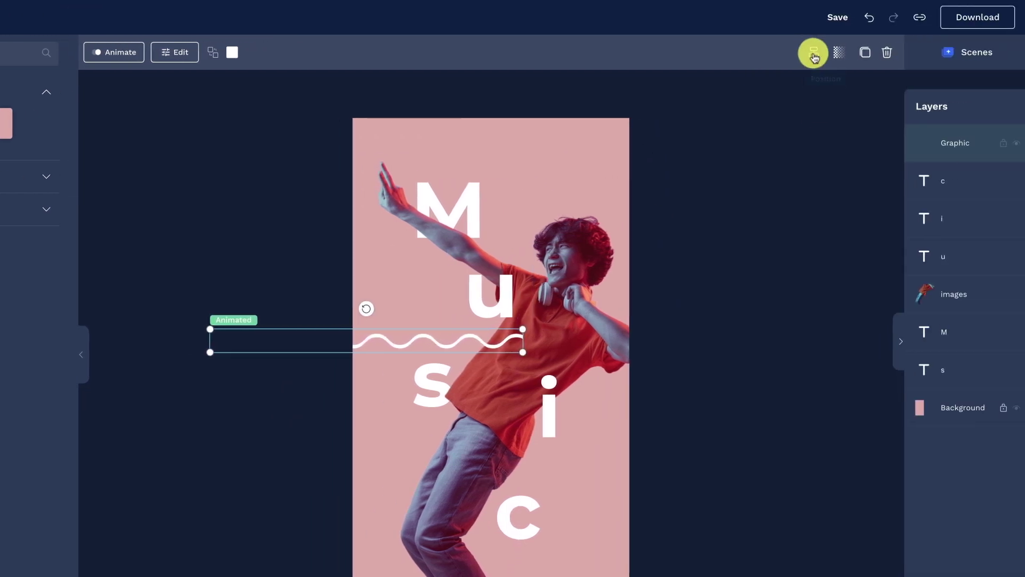
pyautogui.click(1011, 52)
pyautogui.click(790, 389)
pyautogui.click(287, 303)
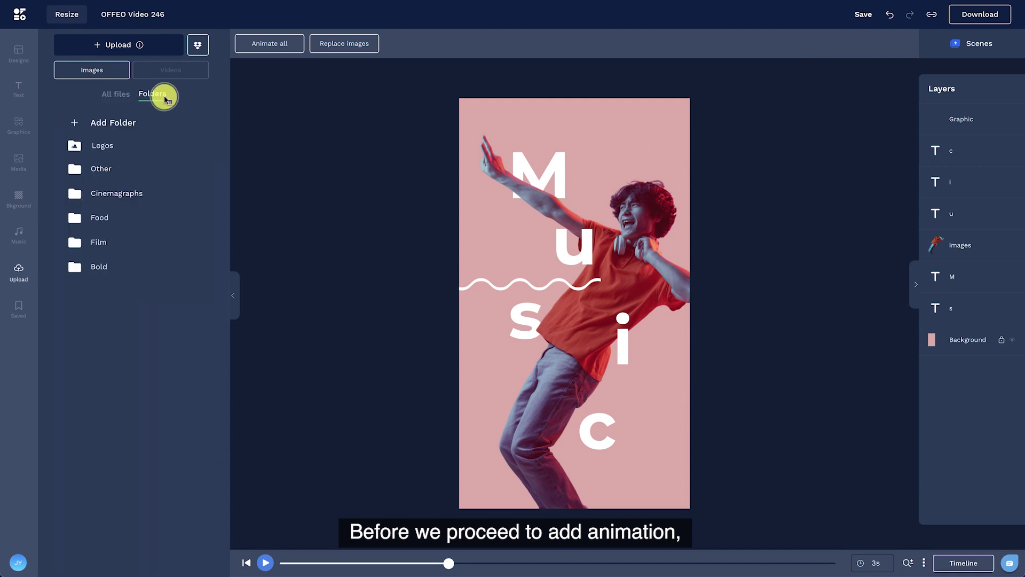
# - Add the white logo from the Logos folder, shrunk into the top-right corner
pyautogui.click(115, 144)
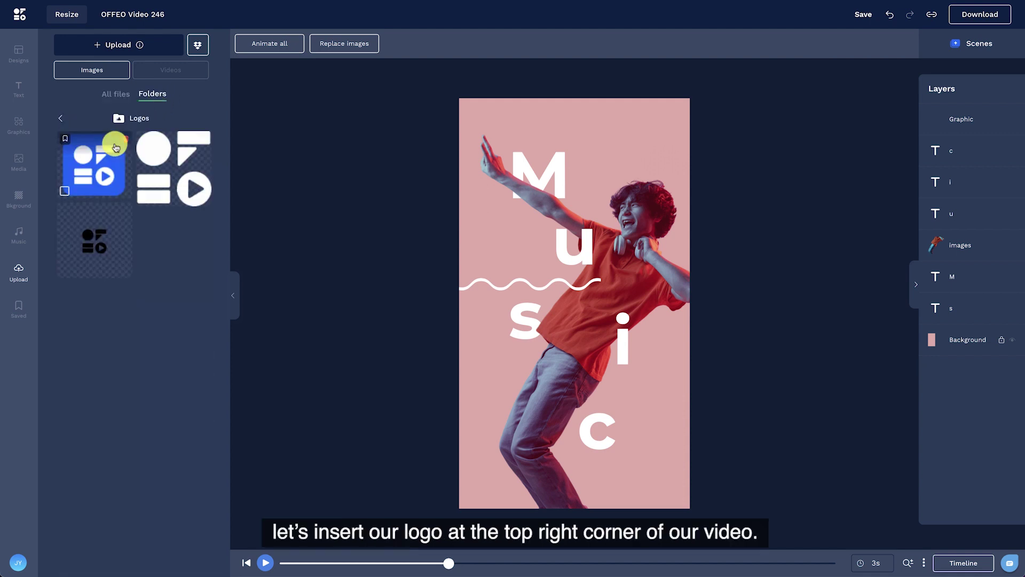
pyautogui.click(165, 169)
pyautogui.moveTo(634, 229); pyautogui.dragTo(528, 375)
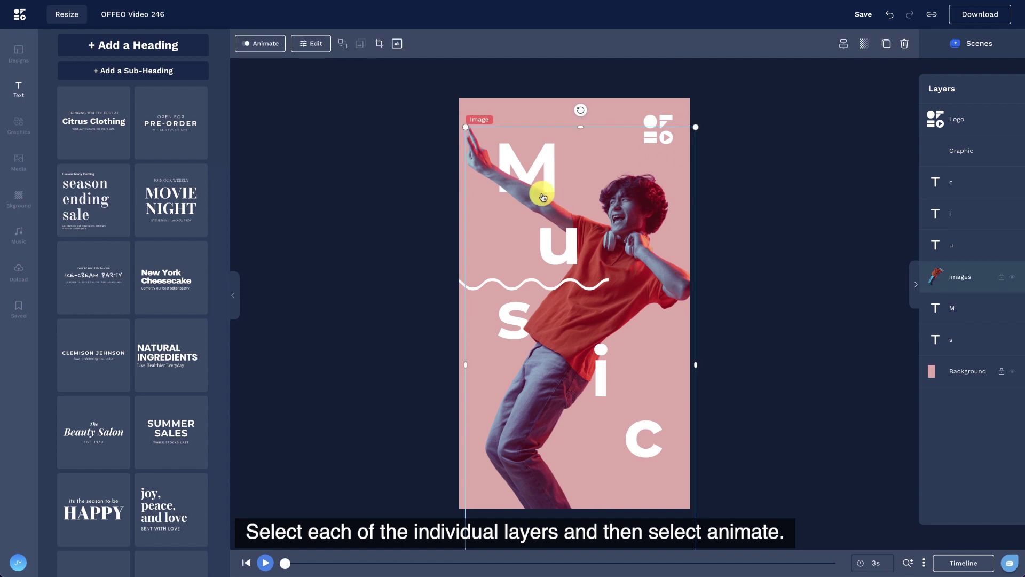
# - Give the dancer photo Slide entrance, emphasis and exit animations
pyautogui.click(265, 44)
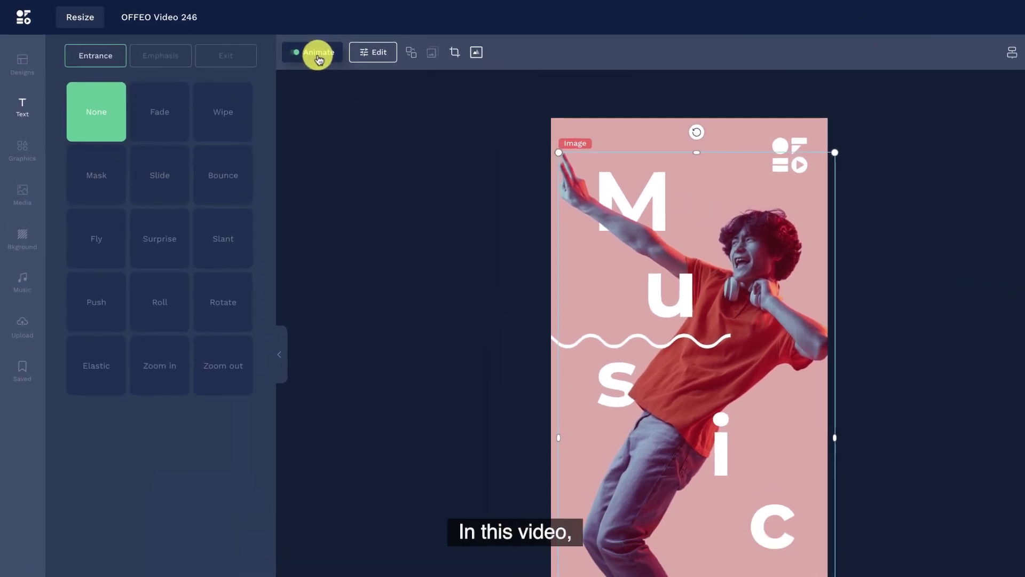
pyautogui.click(181, 176)
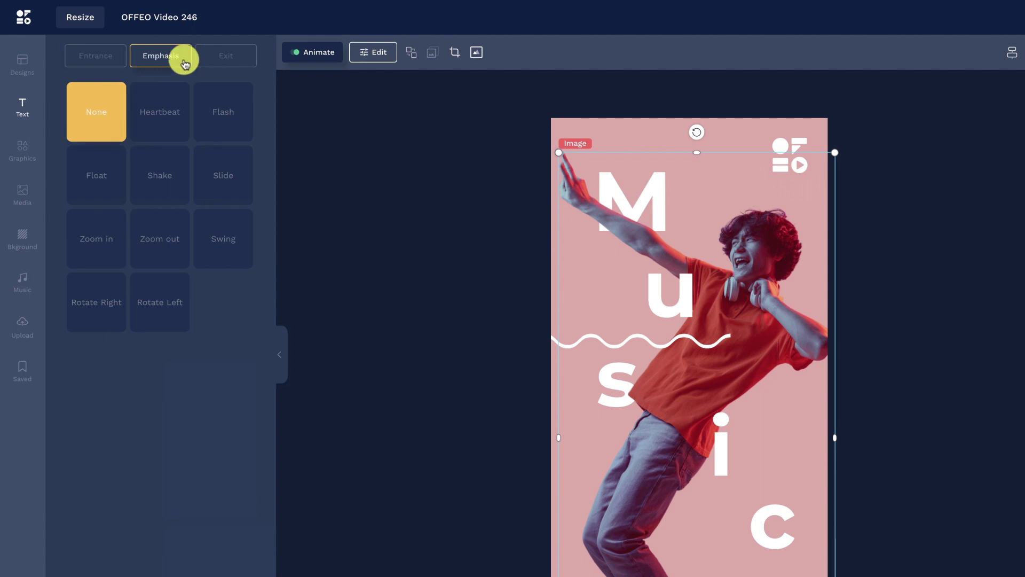
pyautogui.click(213, 164)
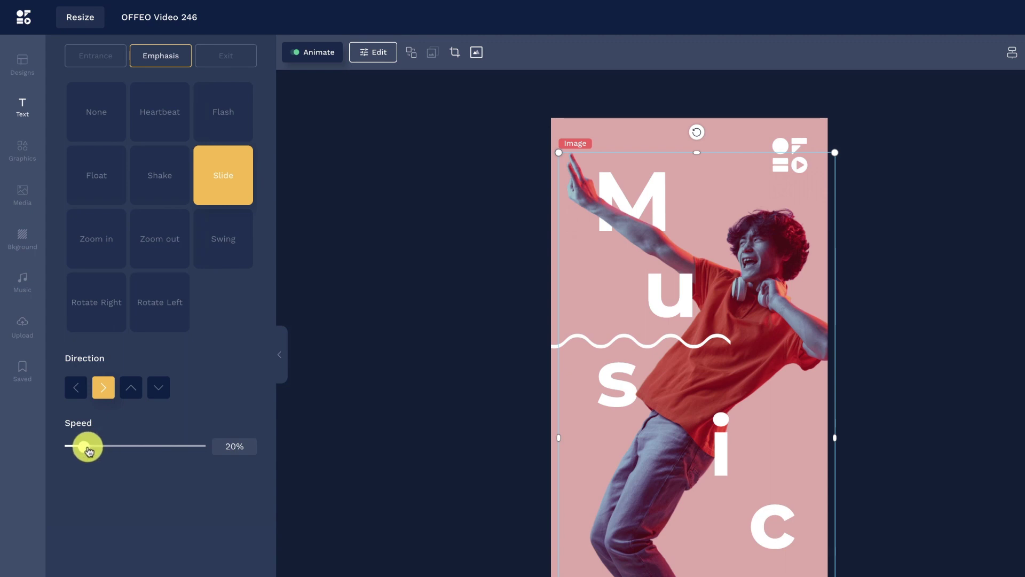
pyautogui.click(233, 58)
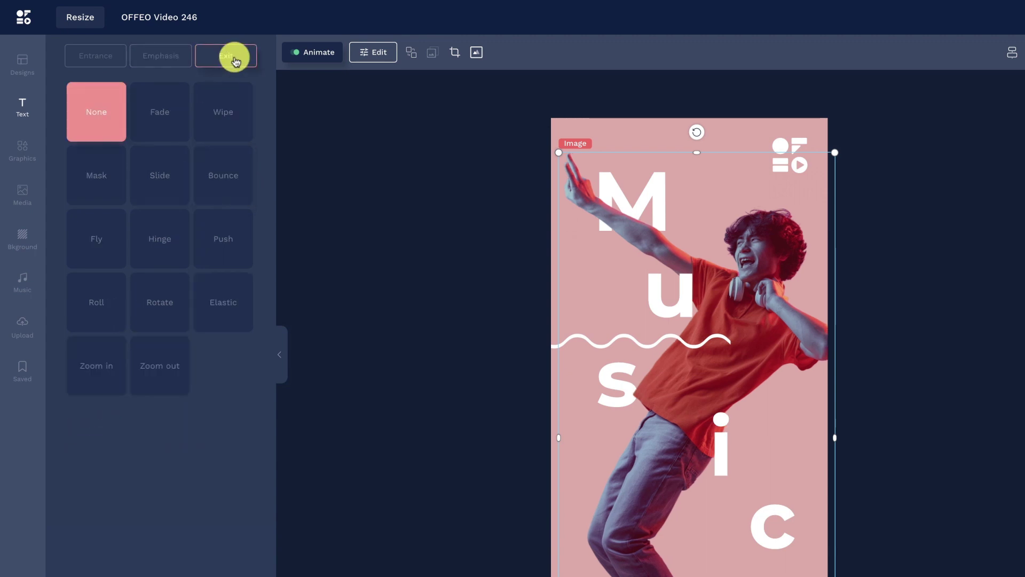
pyautogui.click(156, 176)
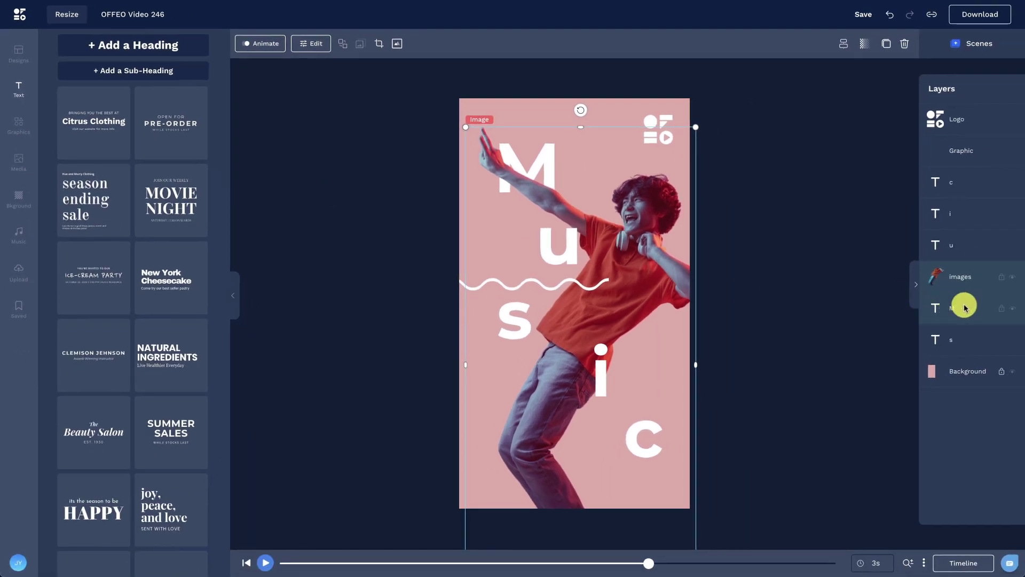
# - Give the M a Slide entrance, downward Slide emphasis and Slide exit
pyautogui.click(965, 307)
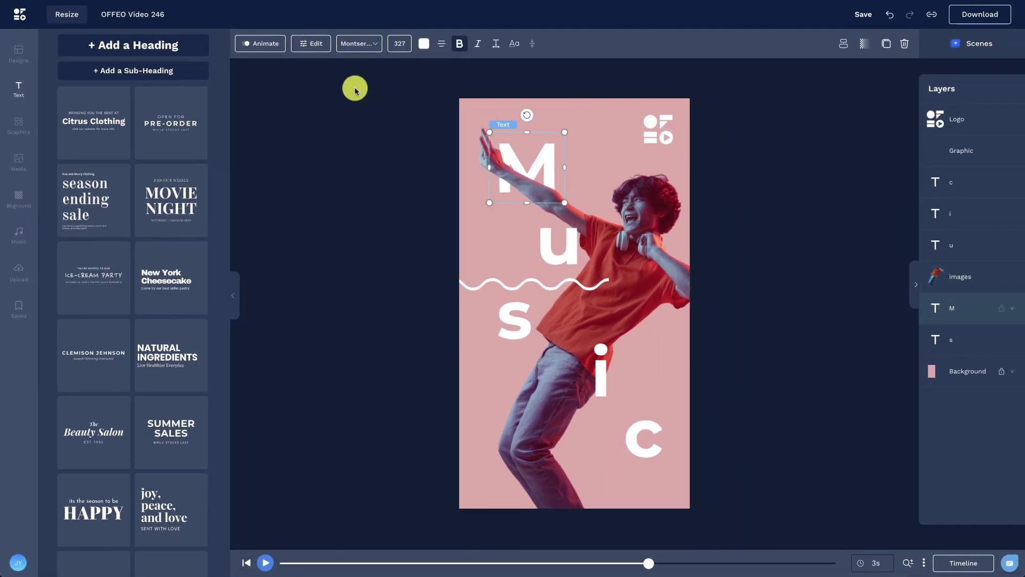
pyautogui.click(253, 45)
pyautogui.click(137, 176)
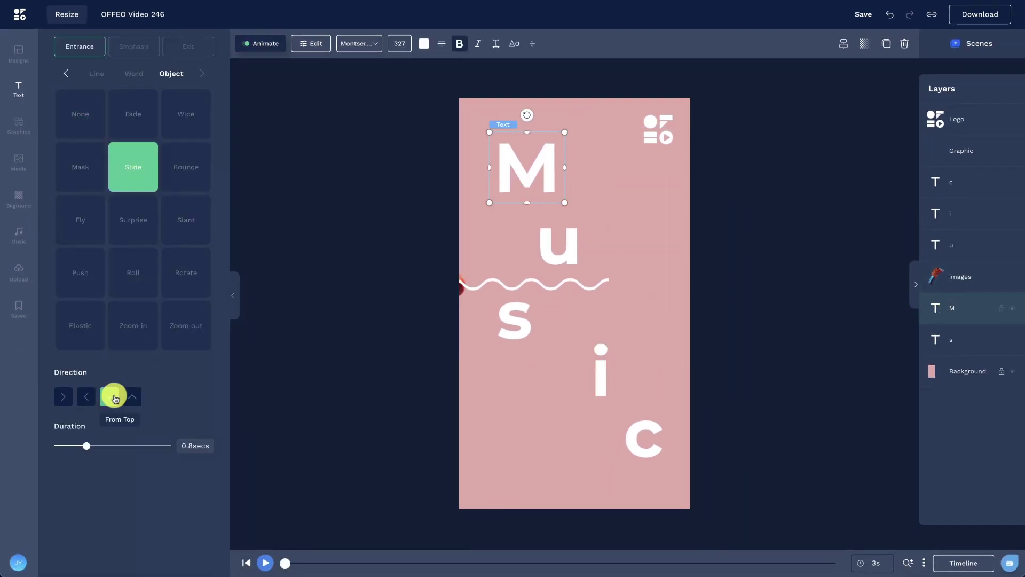
pyautogui.click(136, 47)
pyautogui.click(65, 216)
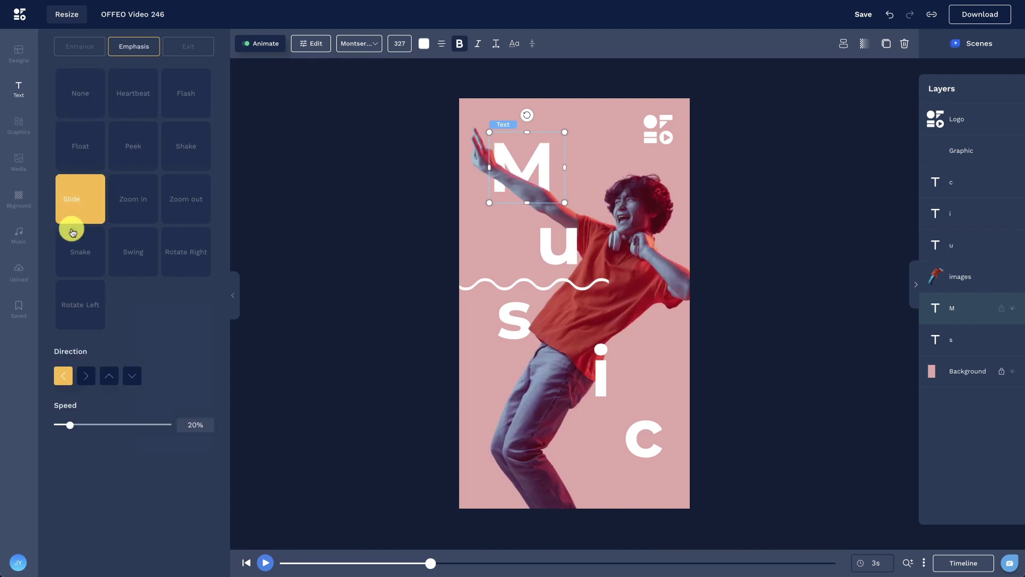
pyautogui.click(130, 376)
pyautogui.click(197, 48)
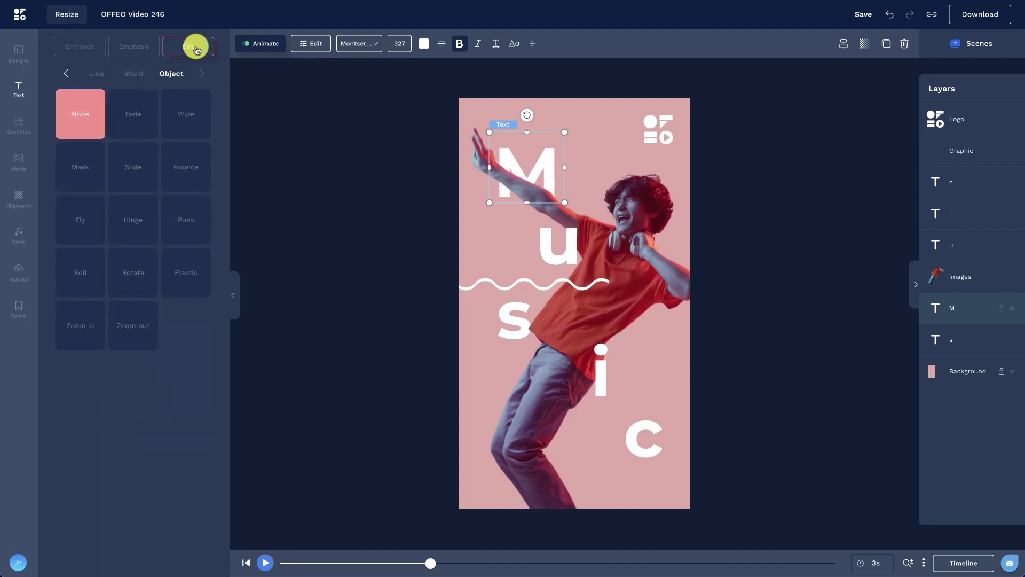
pyautogui.click(135, 169)
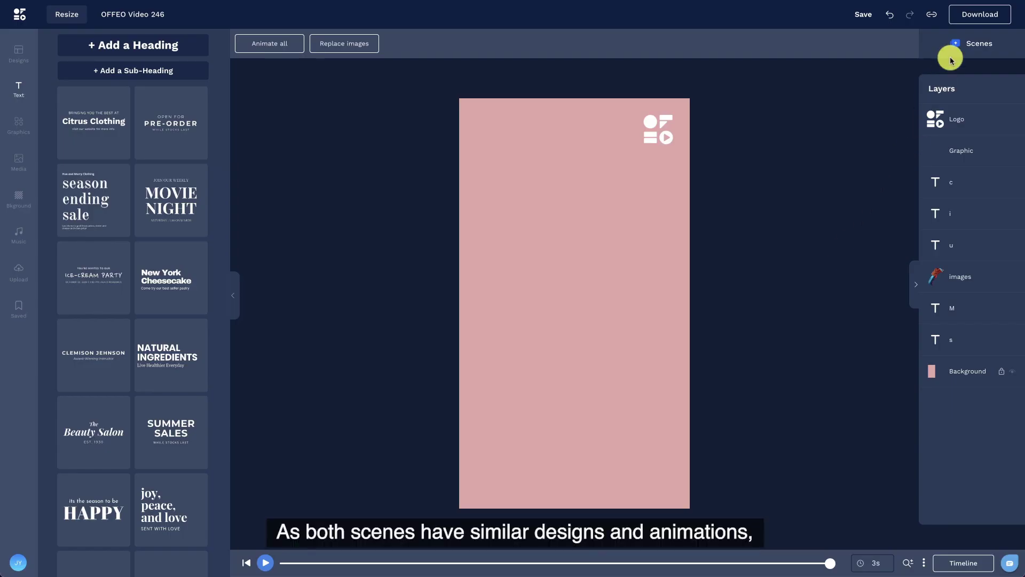
# - Duplicate scene 1 in the Scenes overview and open the copy as scene 2
pyautogui.click(951, 59)
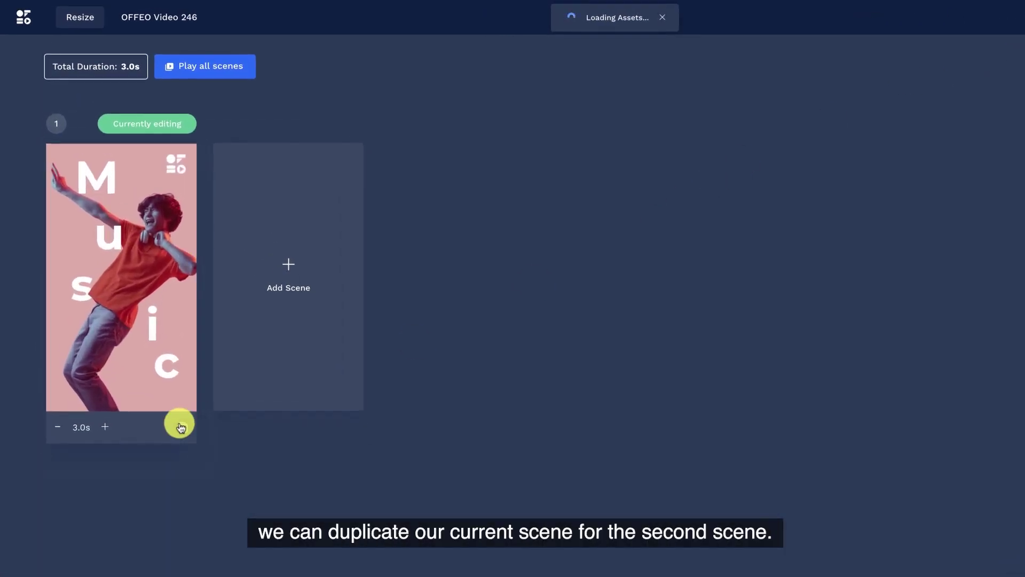
pyautogui.click(180, 426)
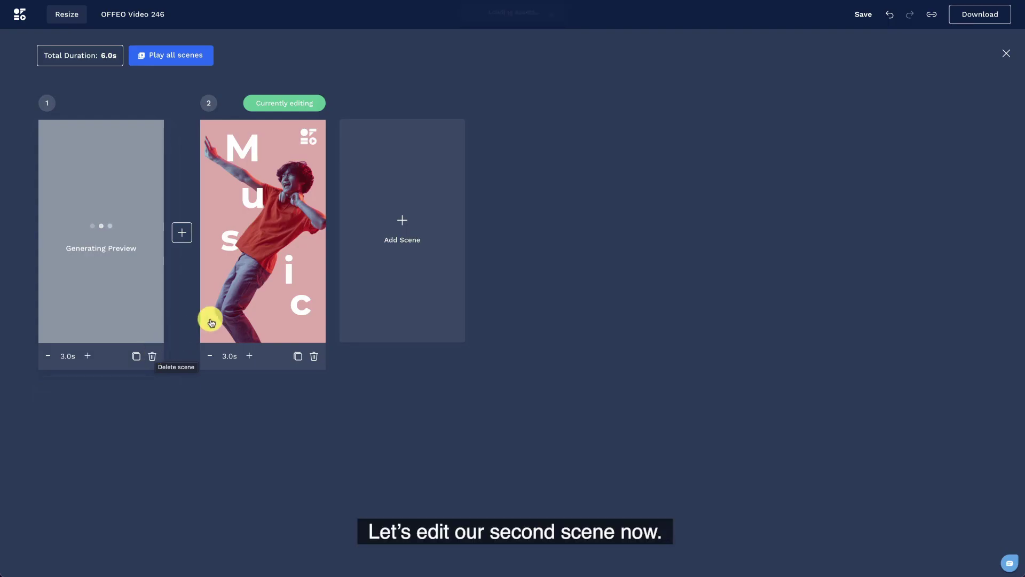
pyautogui.click(270, 248)
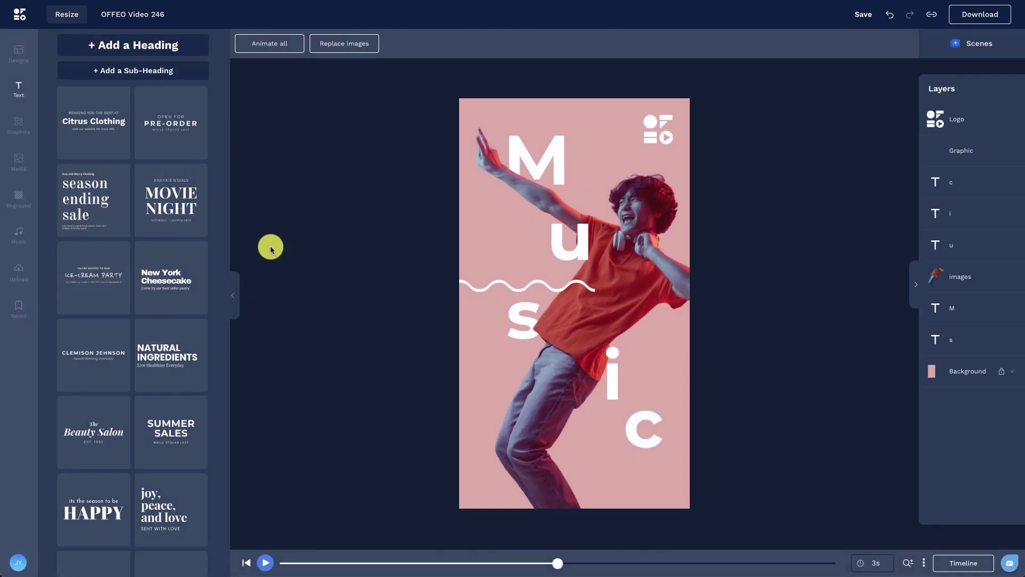
# - Set scene 2's background to a custom pastel purple
pyautogui.click(19, 199)
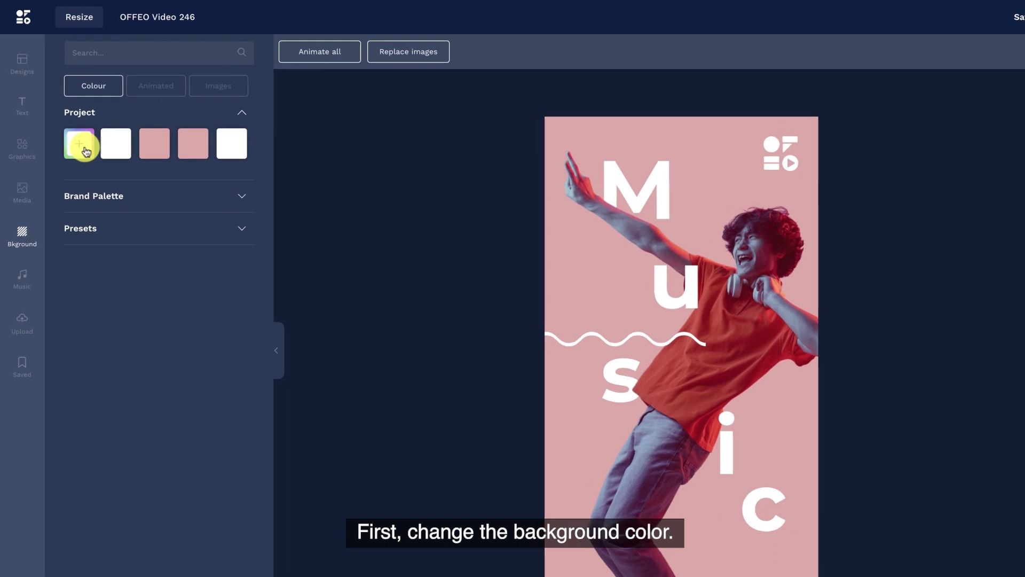
pyautogui.click(72, 125)
pyautogui.click(207, 330)
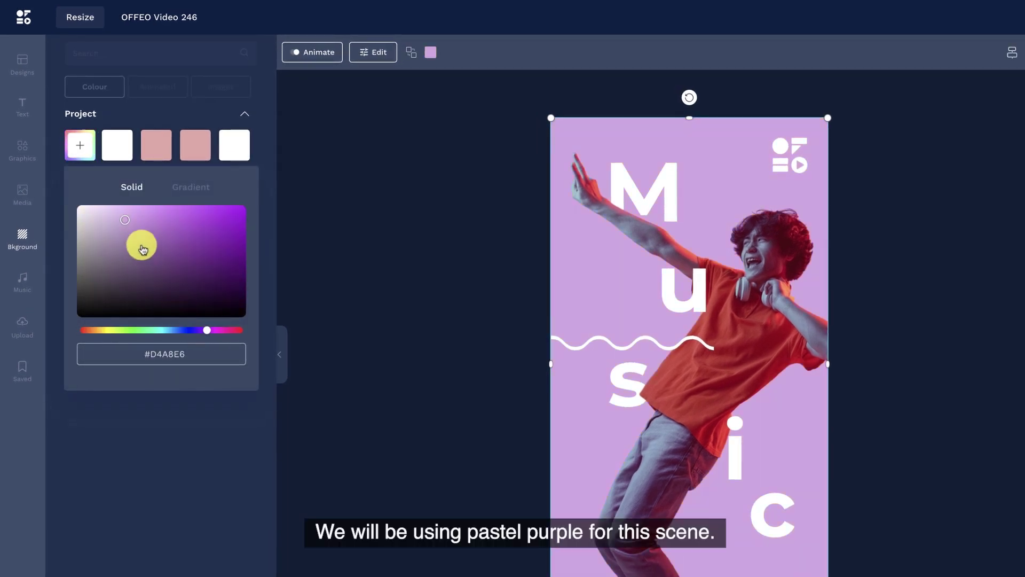
pyautogui.moveTo(115, 228); pyautogui.dragTo(100, 223)
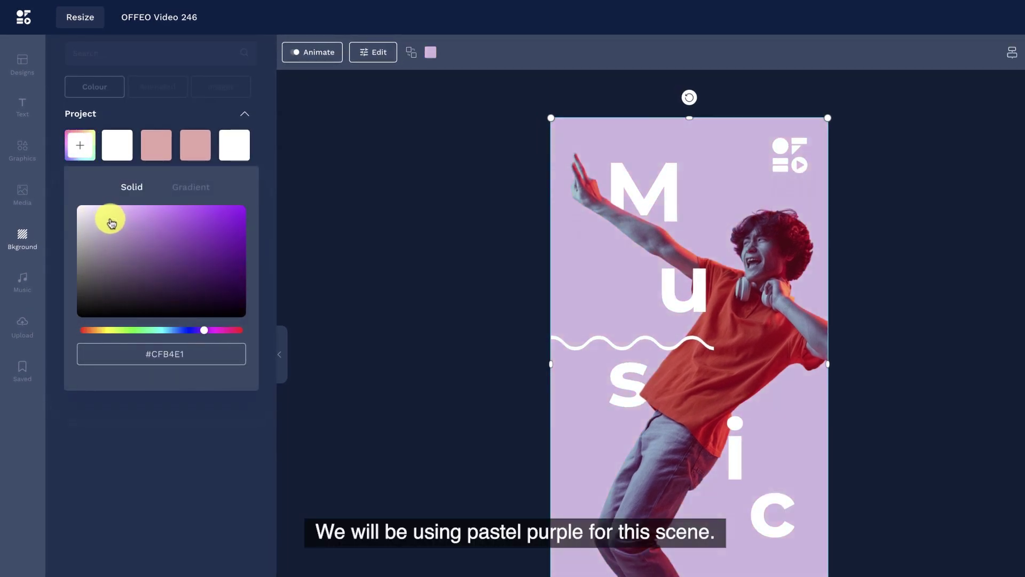
pyautogui.click(421, 276)
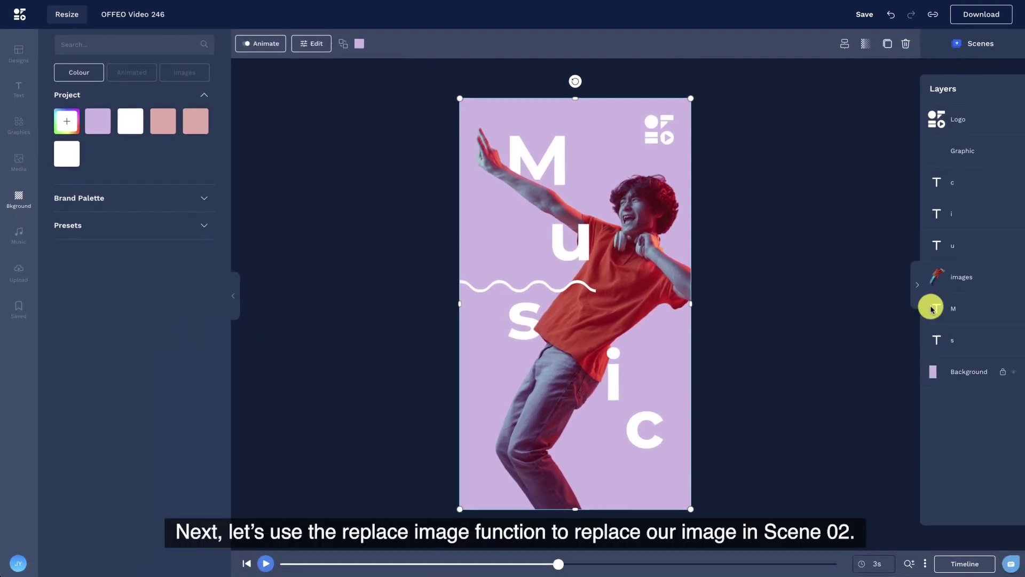
# - Replace the dancer photo with the photo of the woman wearing headphones
pyautogui.click(947, 284)
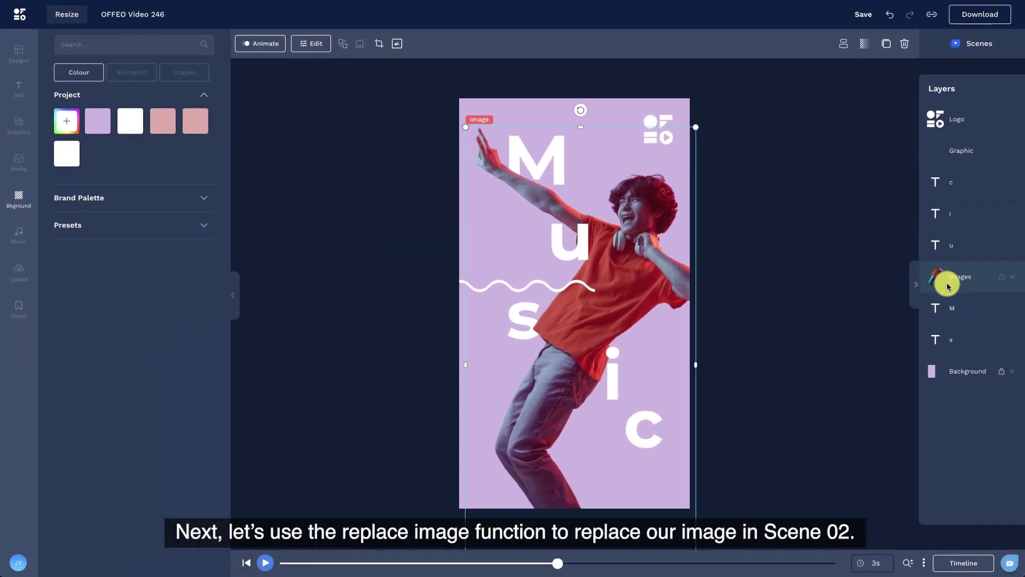
pyautogui.click(344, 44)
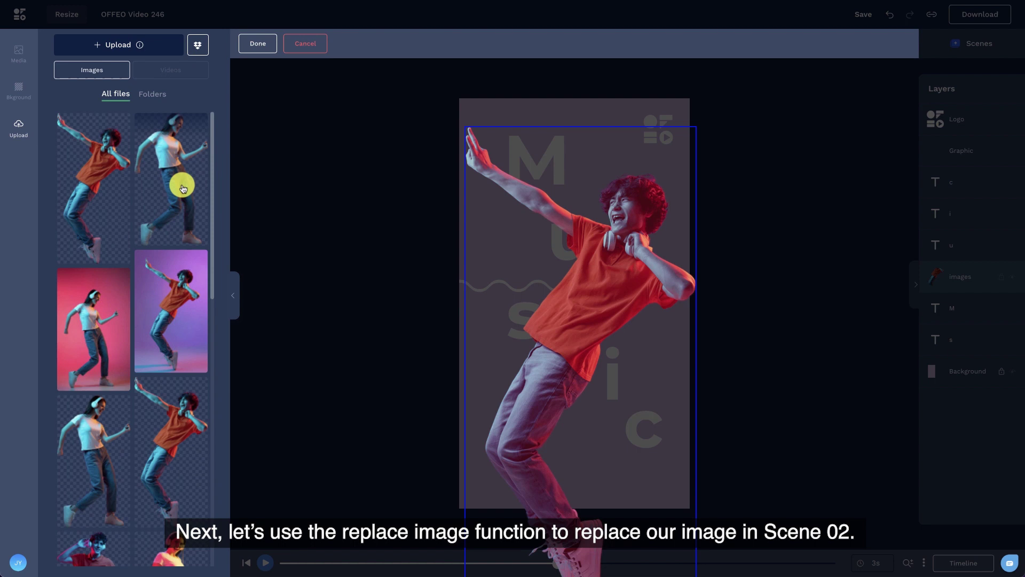
pyautogui.click(181, 183)
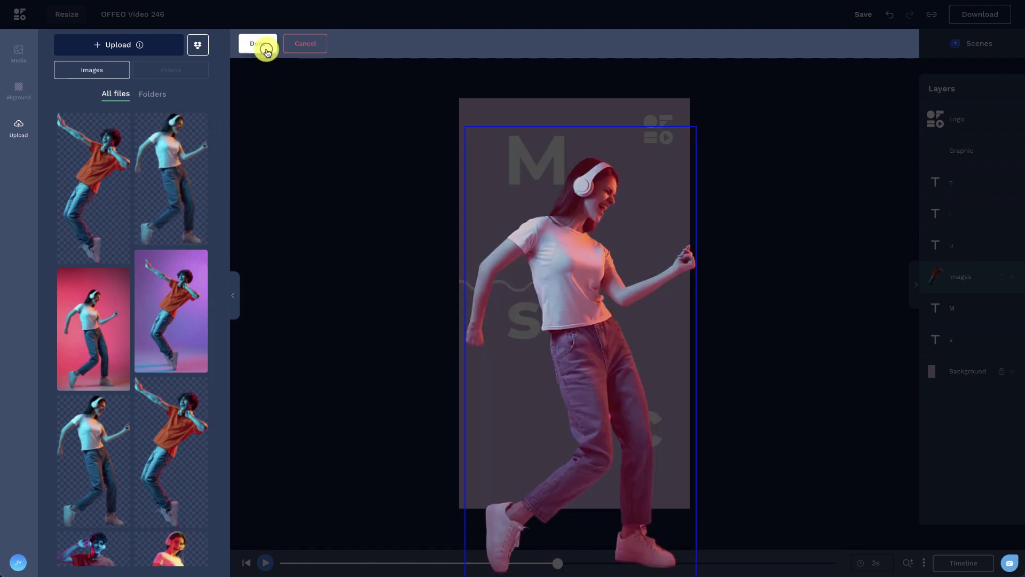
# - Tint the headphone photo purple (Tint -58, Hue -166) and enlarge it across scene 2
pyautogui.click(265, 46)
pyautogui.click(313, 46)
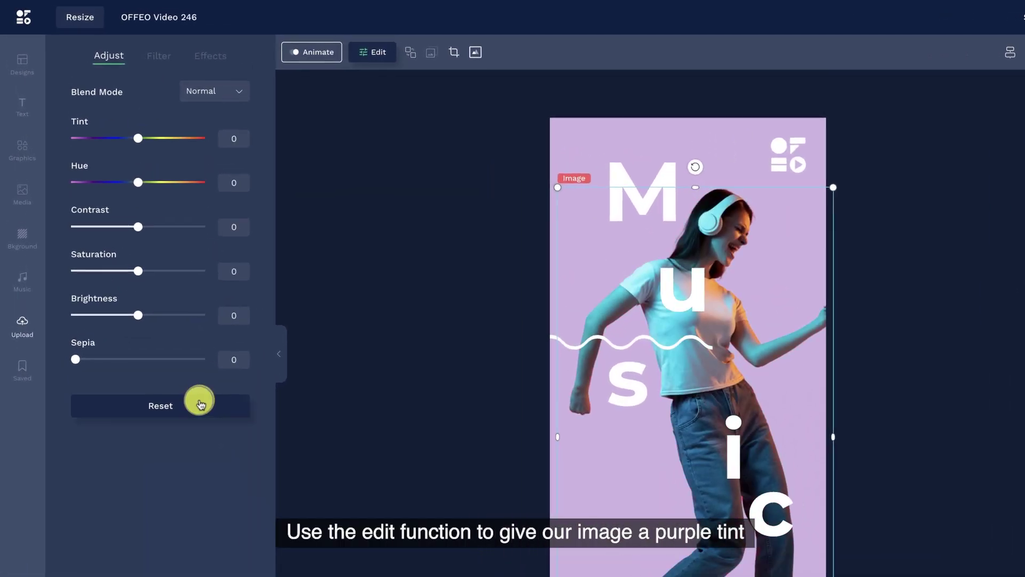
pyautogui.moveTo(138, 139); pyautogui.dragTo(102, 152)
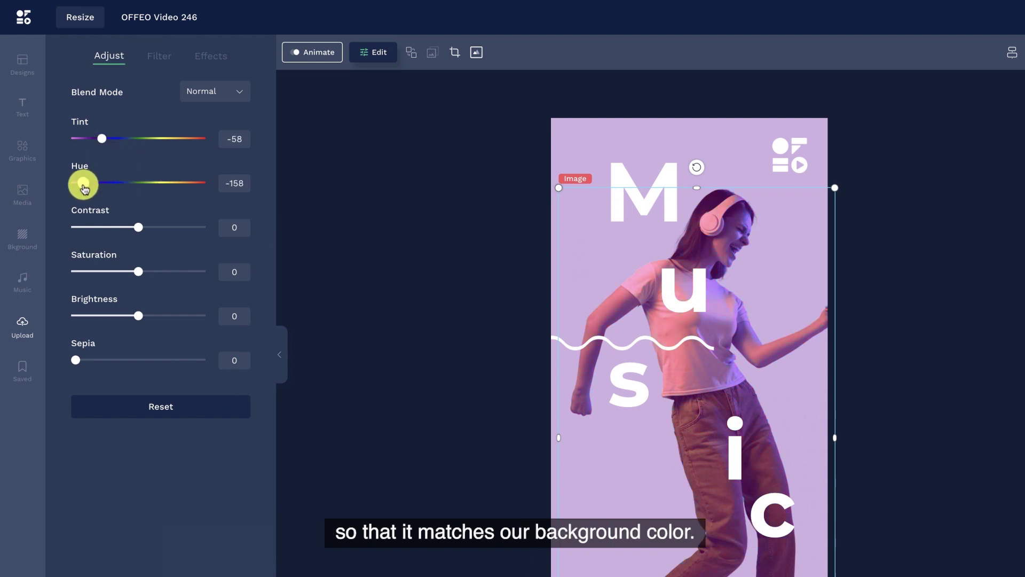
pyautogui.moveTo(139, 227); pyautogui.dragTo(150, 228)
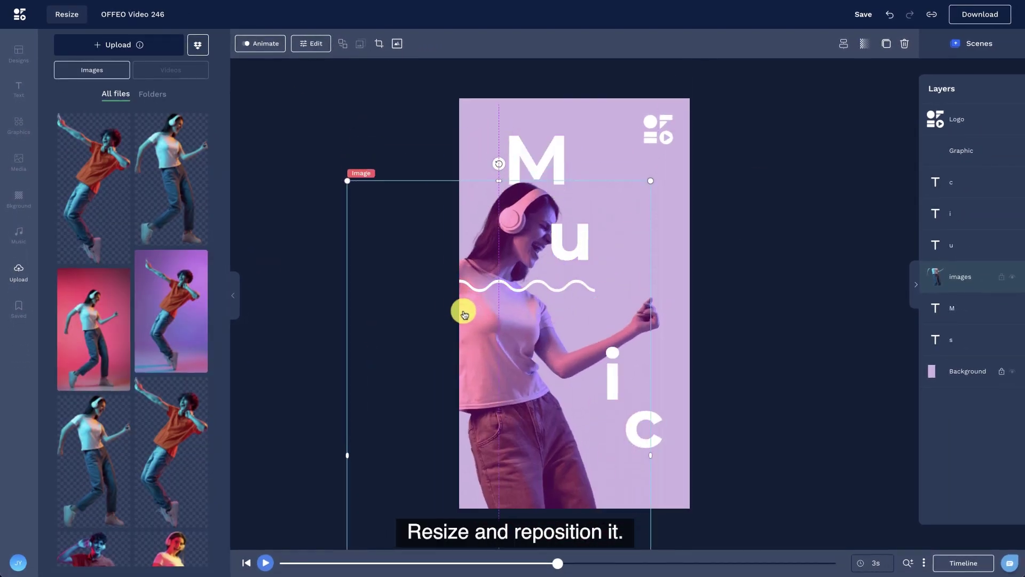
pyautogui.moveTo(646, 195); pyautogui.dragTo(723, 157)
pyautogui.moveTo(522, 225); pyautogui.dragTo(528, 241)
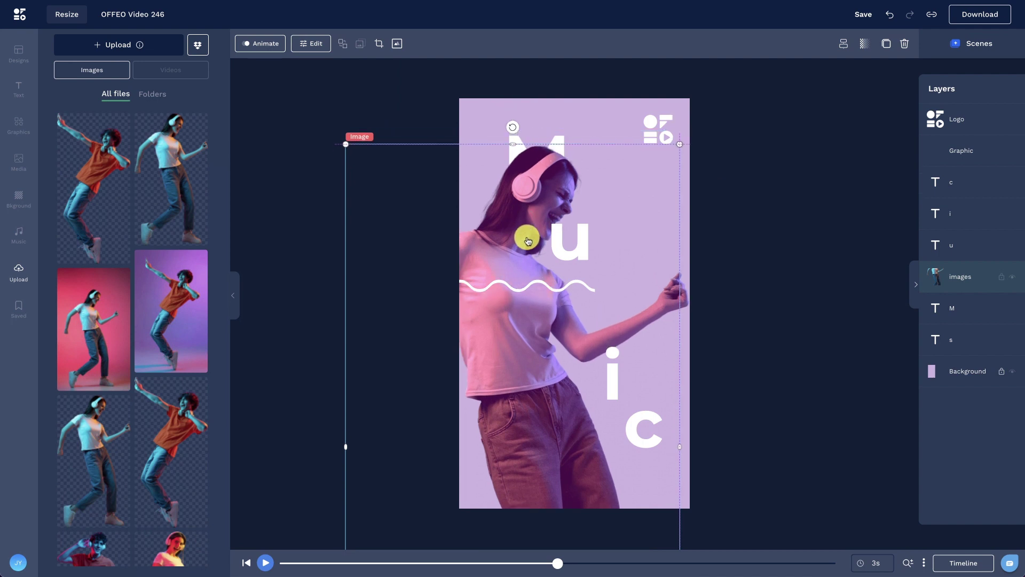
# - Delete the M and s letters and reduce the font size of the remaining letters
pyautogui.click(780, 243)
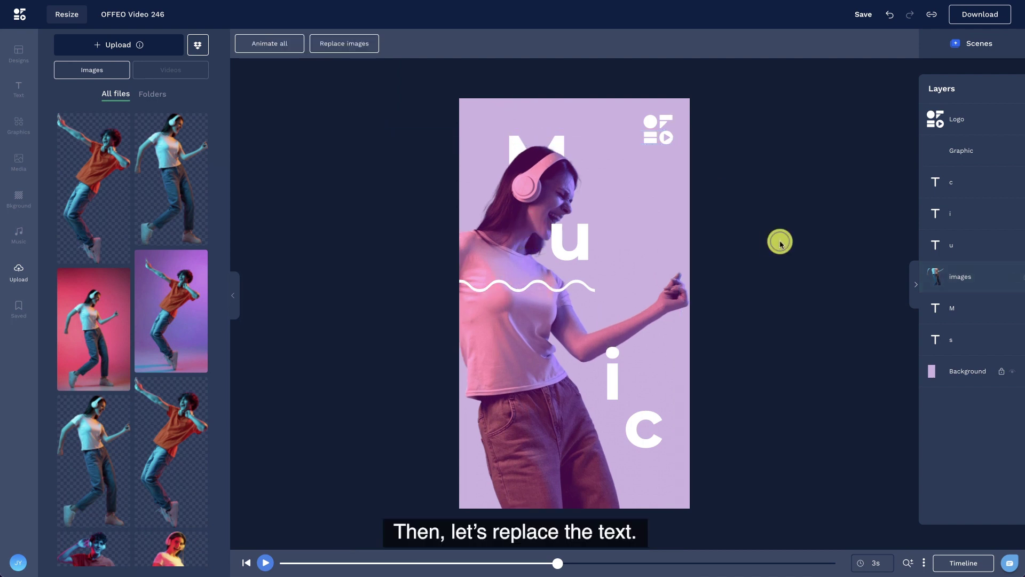
pyautogui.click(955, 308)
pyautogui.press('Delete')
pyautogui.click(956, 309)
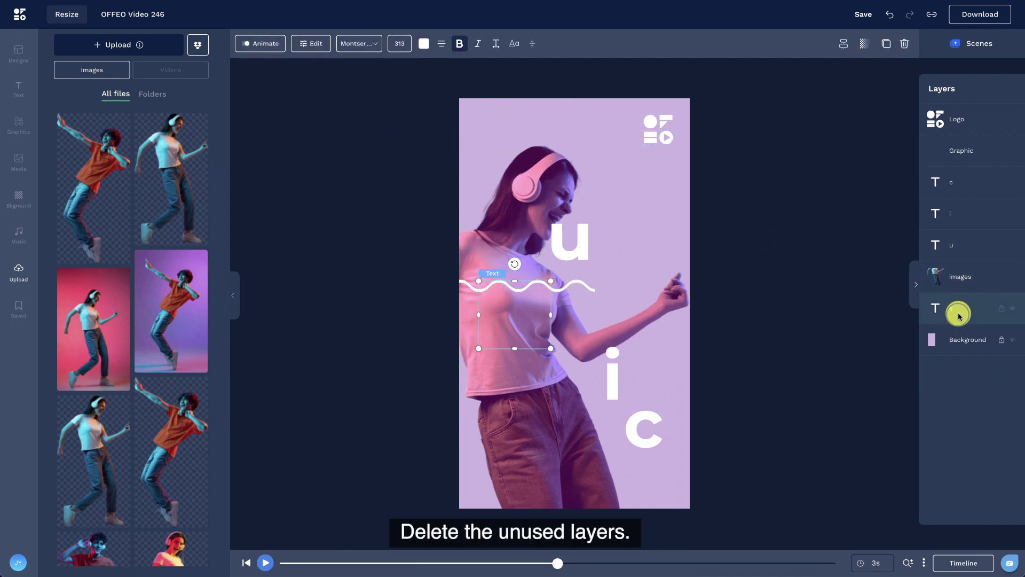
pyautogui.press('Delete')
pyautogui.click(959, 248)
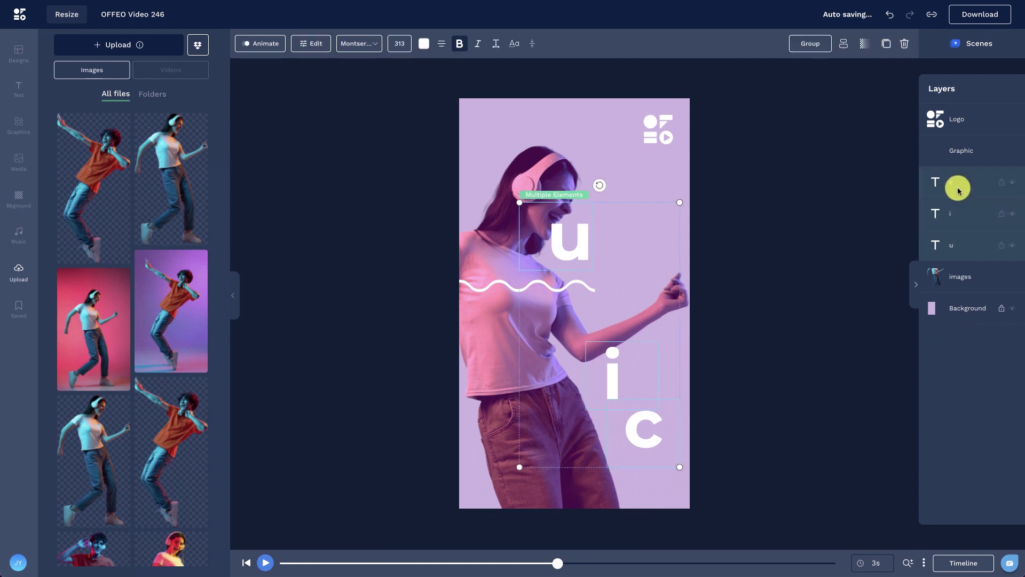
pyautogui.click(400, 44)
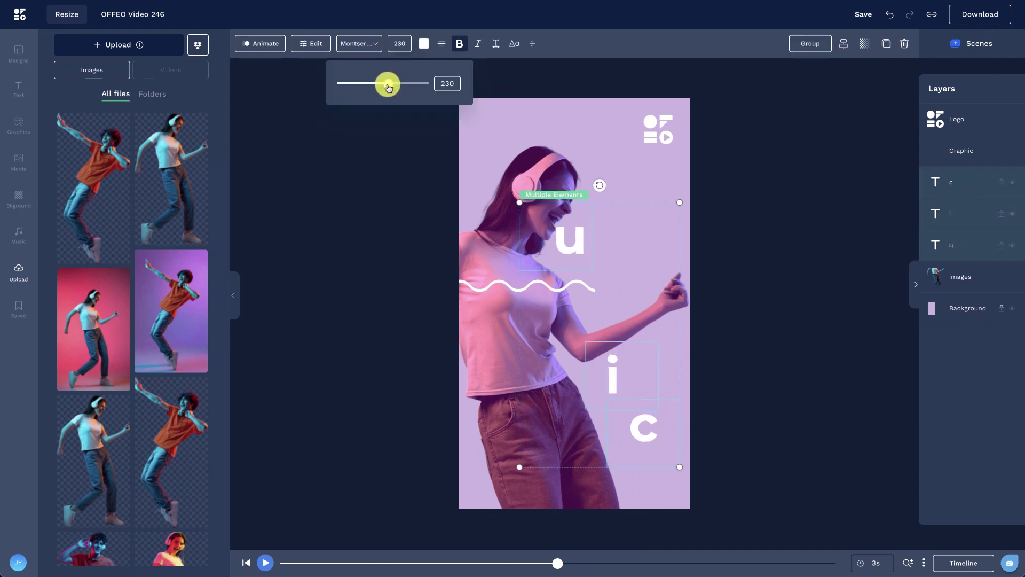
pyautogui.click(398, 177)
# - Change the u letter to 'Play' on a single line, moved left and behind the photo
pyautogui.doubleClick(562, 236)
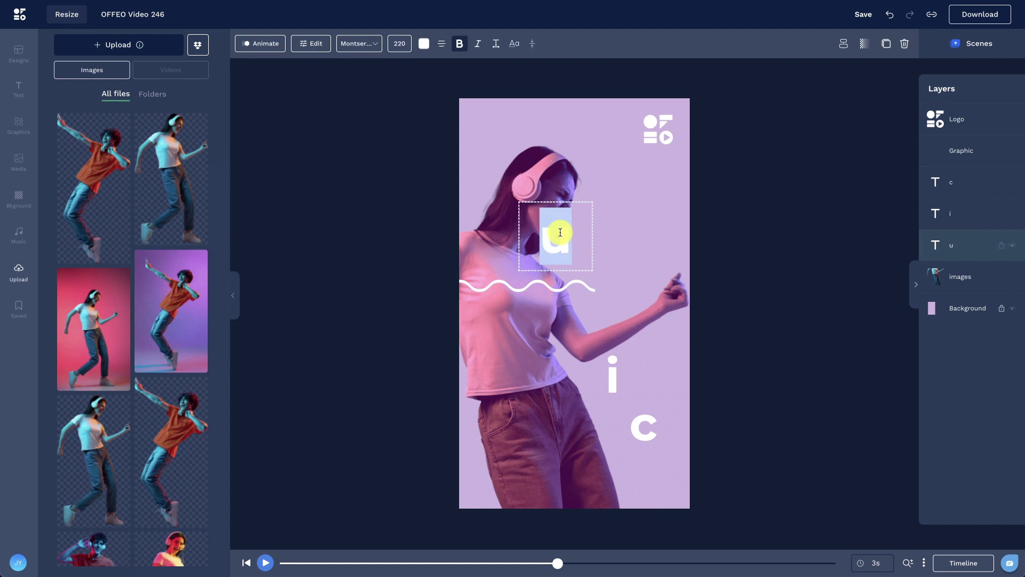
pyautogui.write('Play')
pyautogui.press('Escape')
pyautogui.click(549, 240)
pyautogui.moveTo(593, 251); pyautogui.dragTo(698, 254)
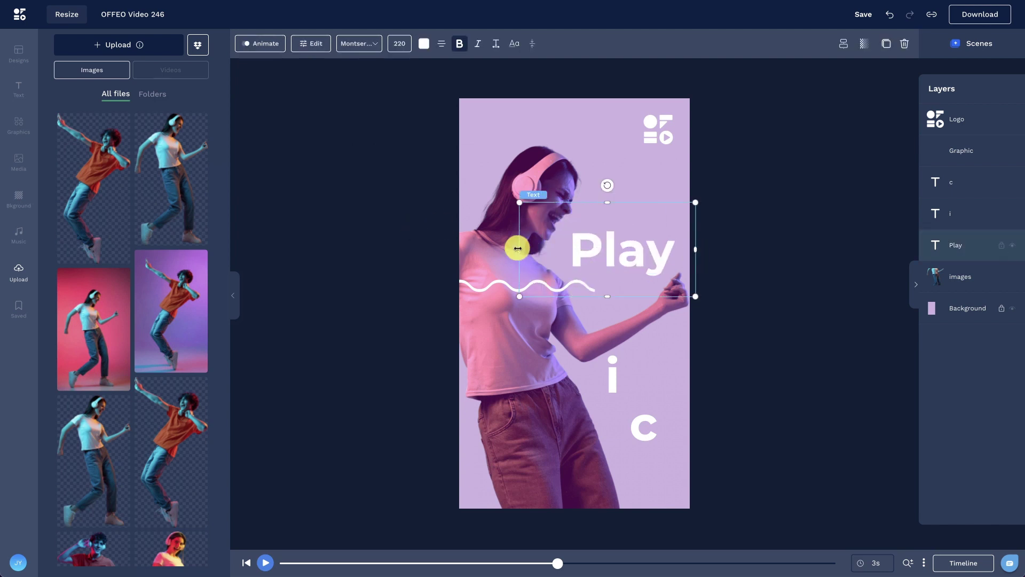
pyautogui.moveTo(517, 248); pyautogui.dragTo(571, 248)
pyautogui.moveTo(956, 245); pyautogui.dragTo(956, 277)
# - Turn the i and c letters into 'the' and 'moment', stacked with Play over the photo
pyautogui.click(615, 381)
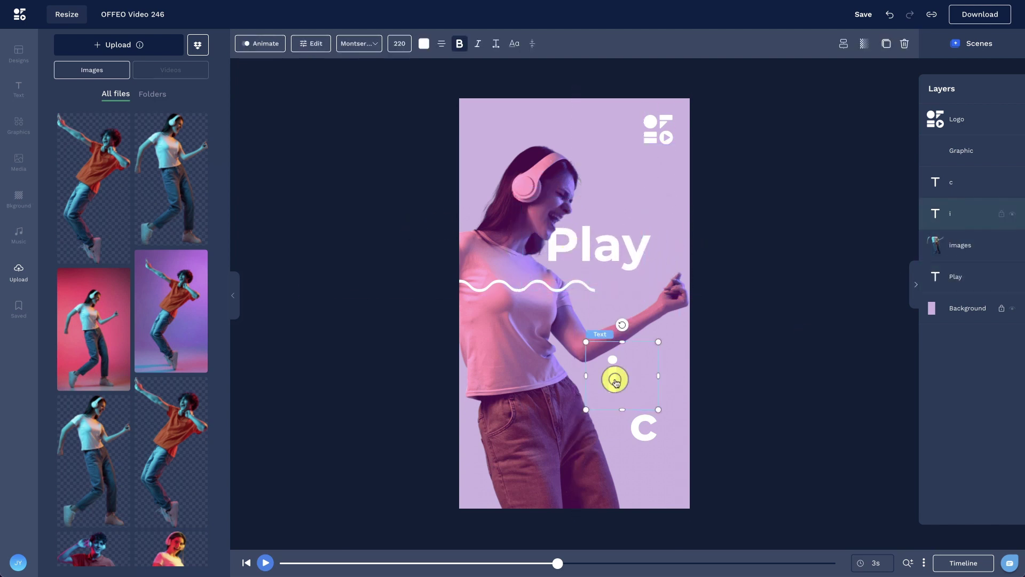
pyautogui.write('the')
pyautogui.press('Escape')
pyautogui.moveTo(595, 430); pyautogui.dragTo(642, 321)
pyautogui.moveTo(630, 242); pyautogui.dragTo(641, 225)
pyautogui.moveTo(643, 427); pyautogui.dragTo(712, 391)
pyautogui.write('moment')
pyautogui.press('Escape')
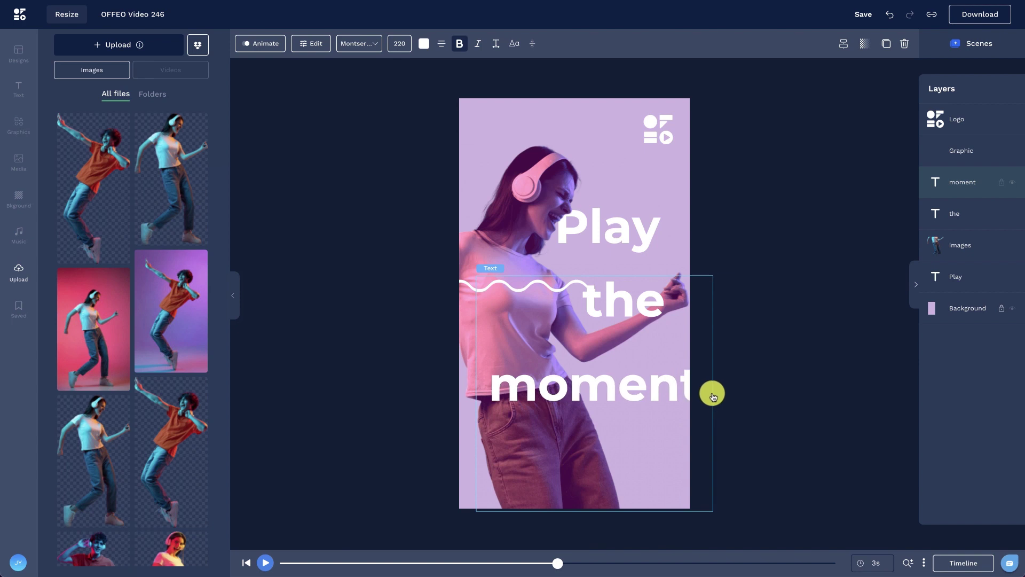
pyautogui.moveTo(585, 357); pyautogui.dragTo(576, 392)
# - Shrink the words Play, the and moment together to size 200
pyautogui.keyDown('shift'); pyautogui.click(883, 217); pyautogui.keyUp('shift')
pyautogui.keyDown('shift'); pyautogui.click(926, 264); pyautogui.keyUp('shift')
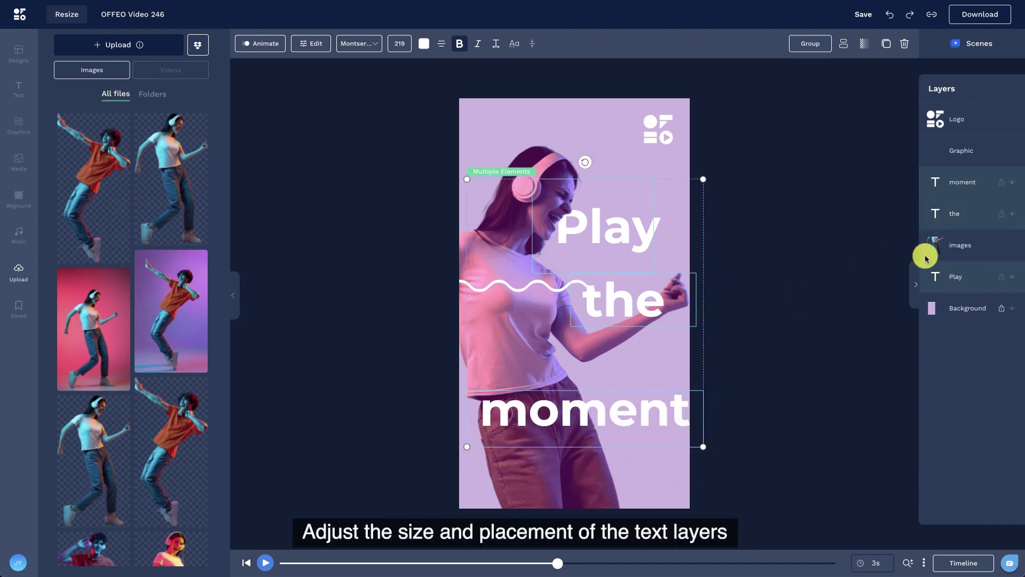
pyautogui.click(399, 44)
pyautogui.moveTo(387, 84); pyautogui.dragTo(380, 82)
pyautogui.press('Escape')
# - Nudge Play and 'the' into place and move the wavy line just above 'moment'
pyautogui.click(539, 194)
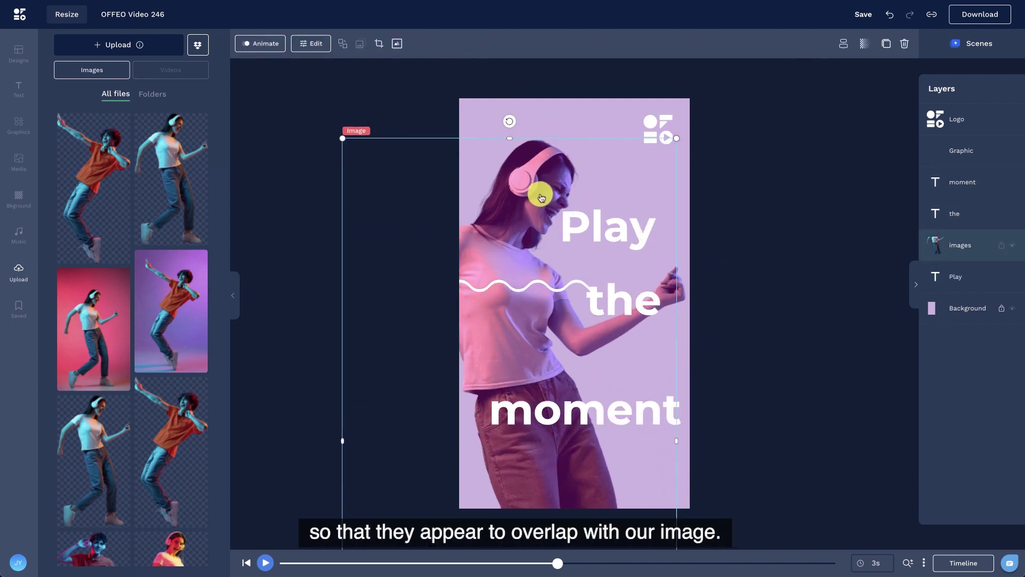
pyautogui.click(637, 230)
pyautogui.moveTo(637, 231); pyautogui.dragTo(625, 236)
pyautogui.click(961, 213)
pyautogui.press('Left')
pyautogui.click(620, 424)
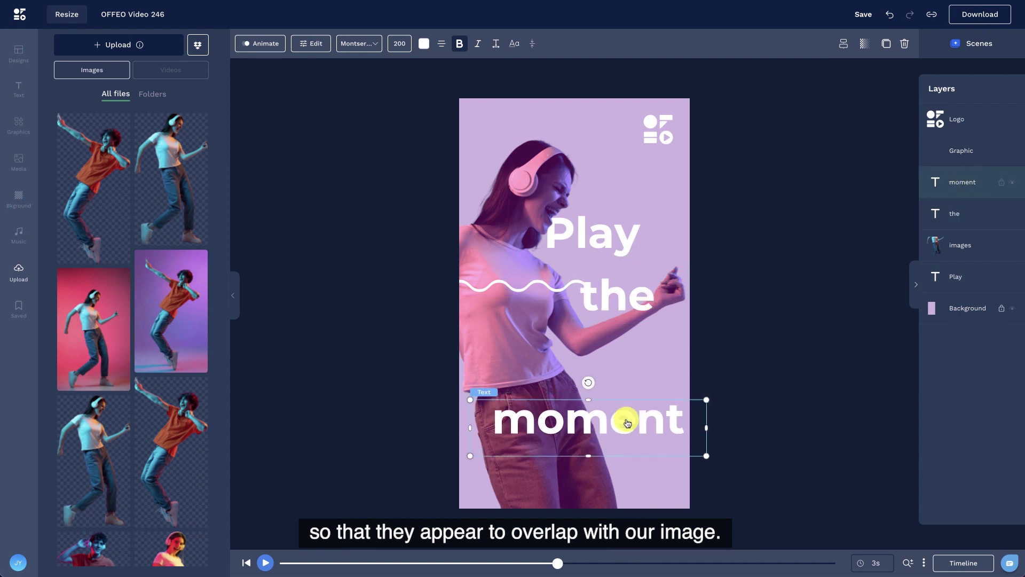
pyautogui.moveTo(492, 298)
pyautogui.mouseDown()
pyautogui.moveTo(715, 400)
pyautogui.moveTo(694, 376)
pyautogui.mouseUp()
# - Move the 'the' layer below the images layer so the dancer's hand overlaps it
pyautogui.click(649, 412)
pyautogui.moveTo(956, 214); pyautogui.dragTo(974, 236)
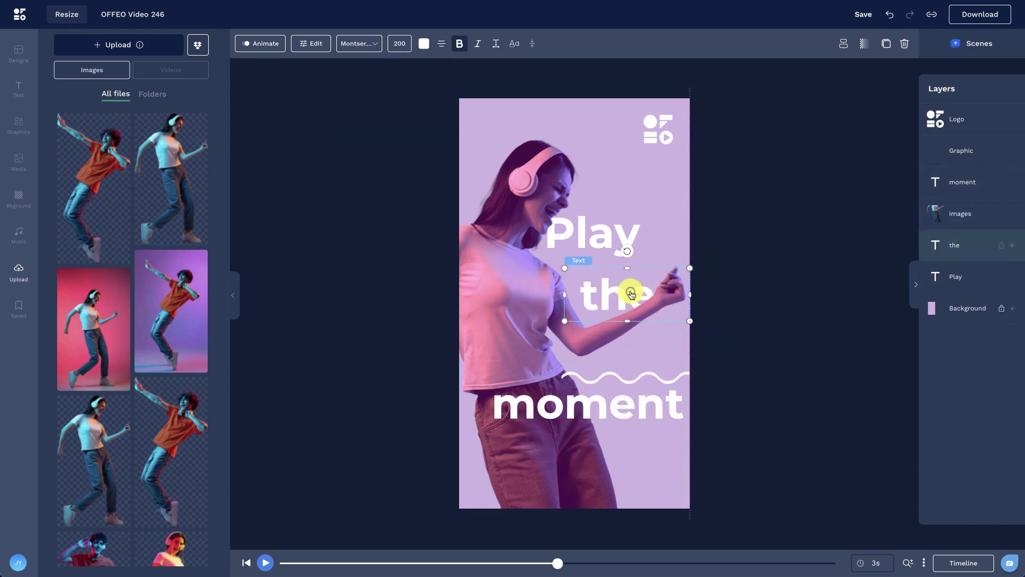
pyautogui.click(789, 281)
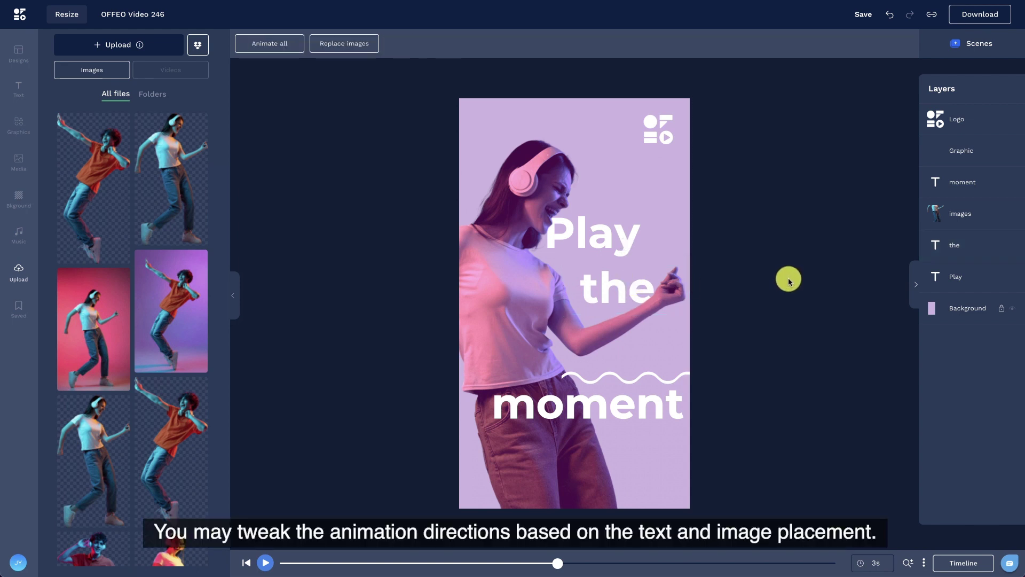
# - Animate the dancer image to enter From Right and exit To Left
pyautogui.click(582, 230)
pyautogui.click(277, 45)
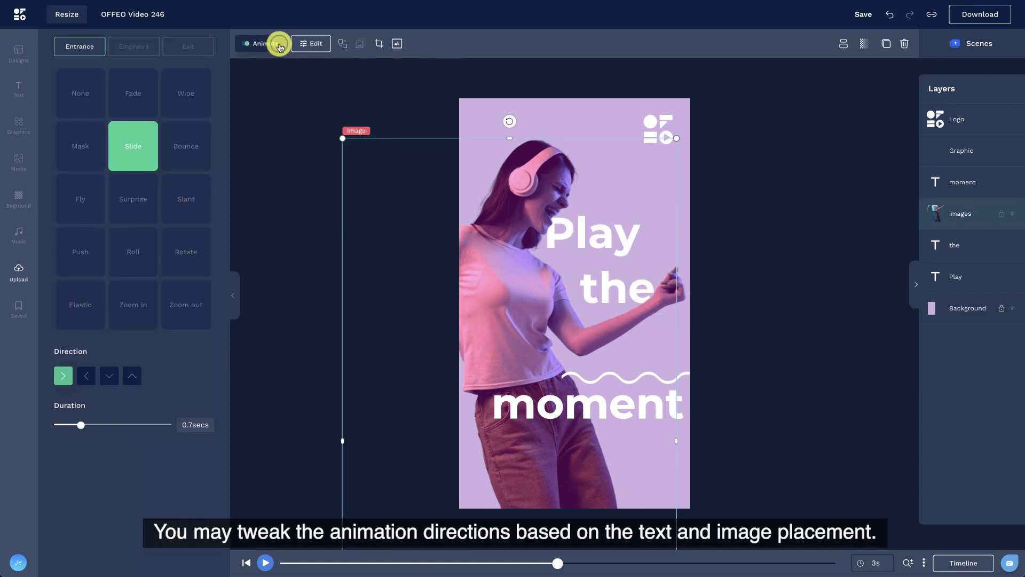
pyautogui.click(90, 375)
pyautogui.click(141, 49)
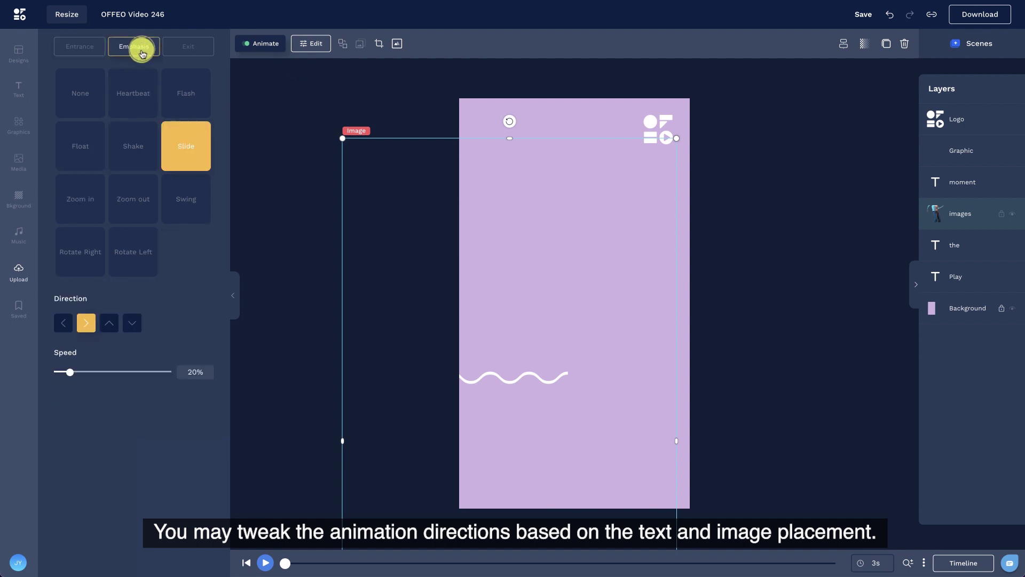
pyautogui.click(210, 48)
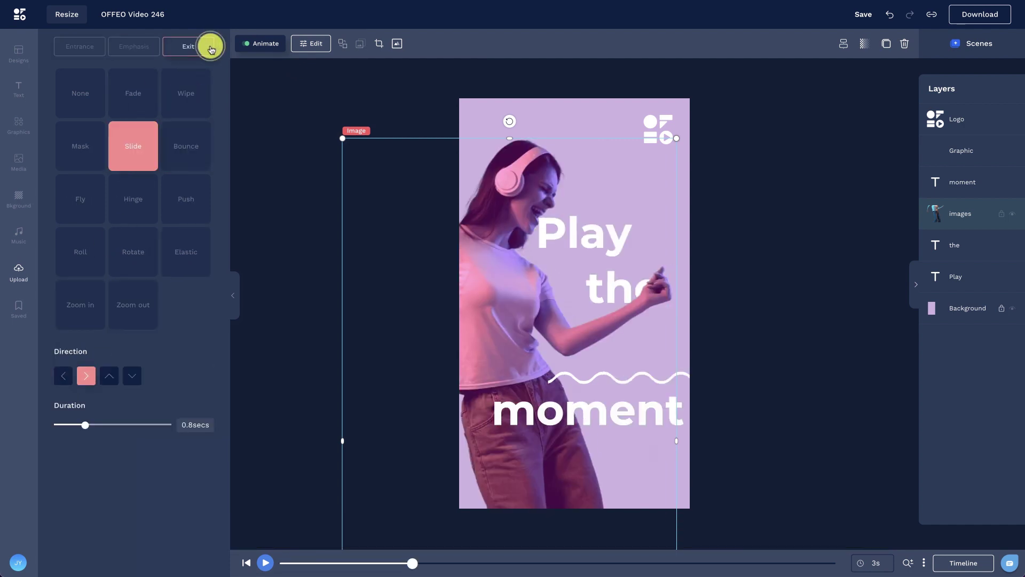
pyautogui.click(65, 374)
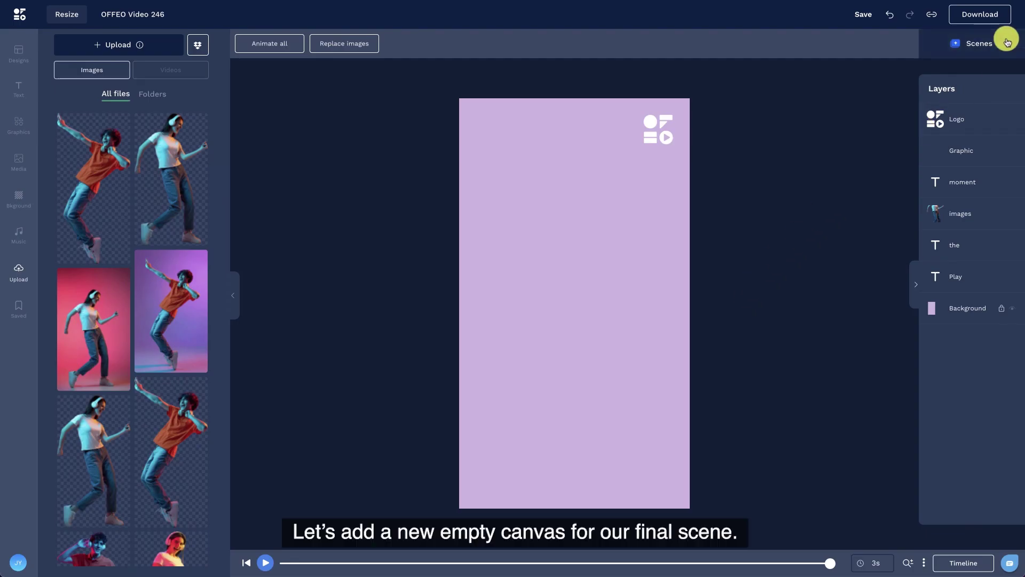
# - Add a third scene as an empty canvas
pyautogui.click(1007, 42)
pyautogui.moveTo(438, 257)
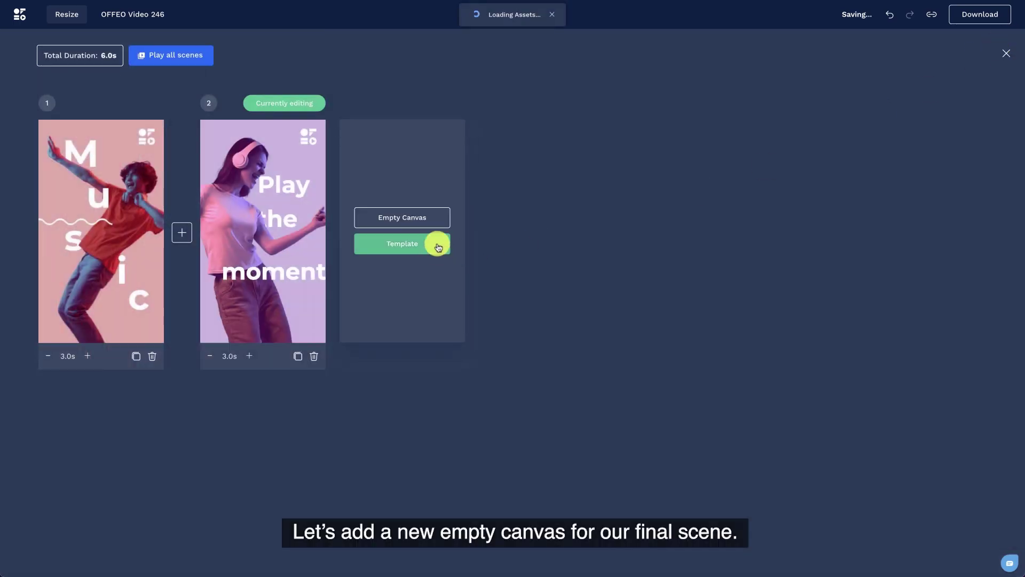
pyautogui.click(427, 218)
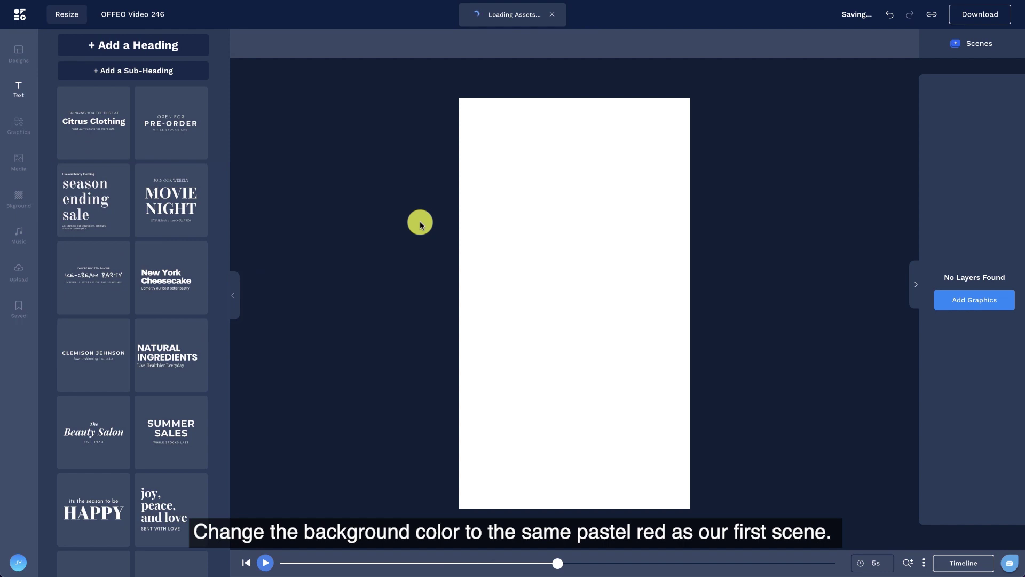
# - Give the third scene the same pastel red background as the first scene
pyautogui.click(24, 198)
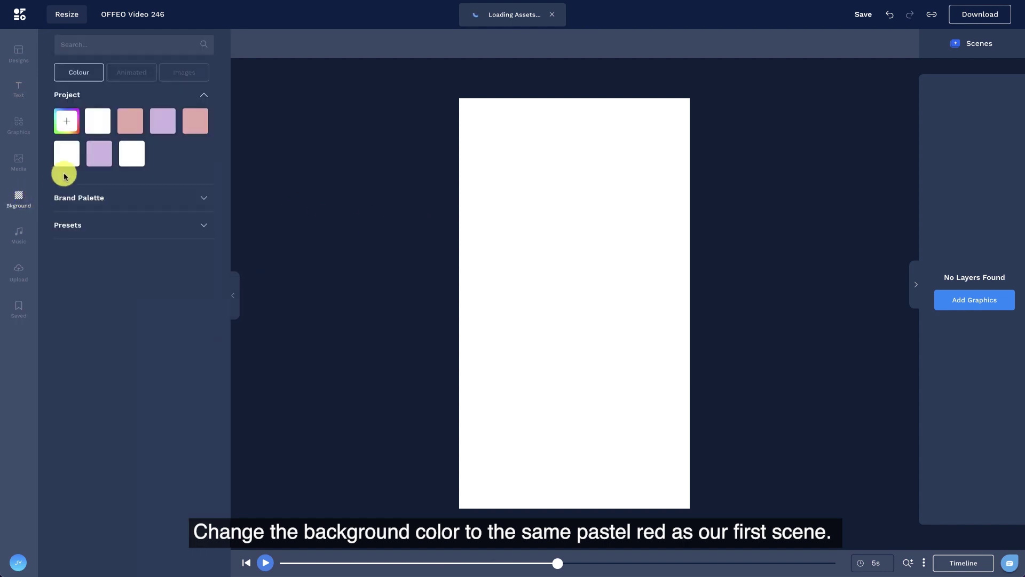
pyautogui.click(130, 128)
pyautogui.click(354, 213)
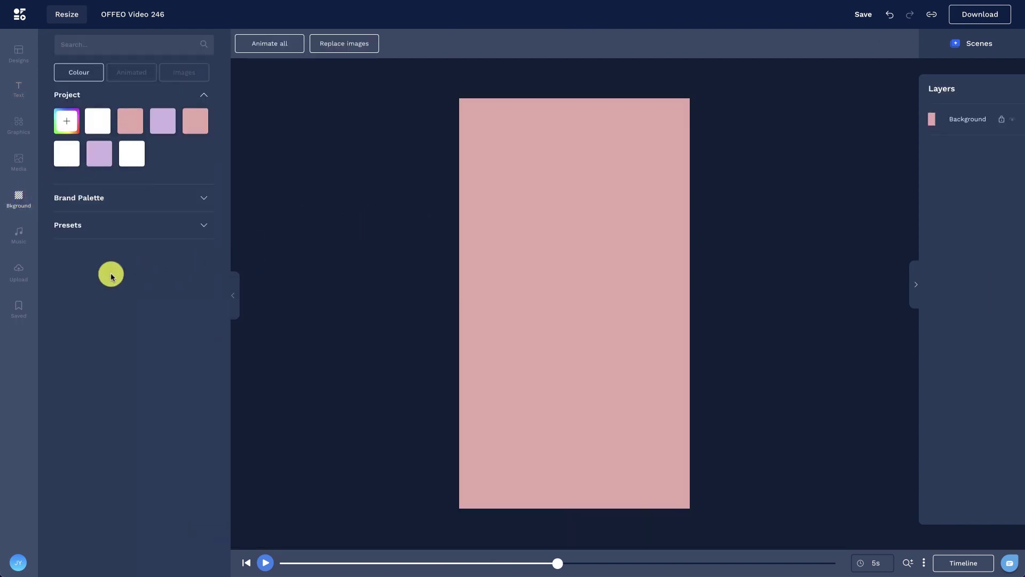
# - Add the white logo from the Logos upload folder, shrunk and centred in the frame
pyautogui.click(21, 274)
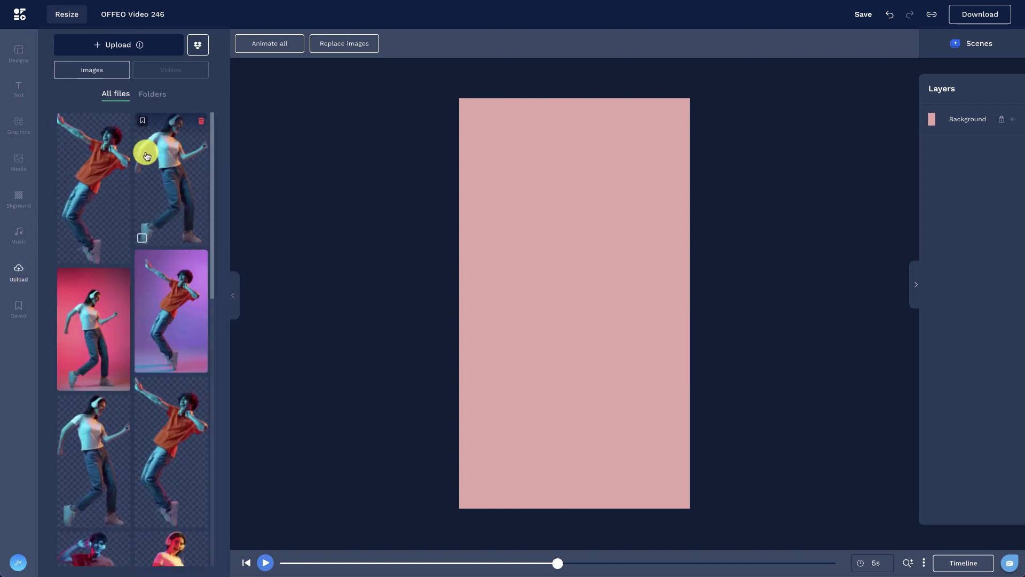
pyautogui.click(157, 94)
pyautogui.click(111, 146)
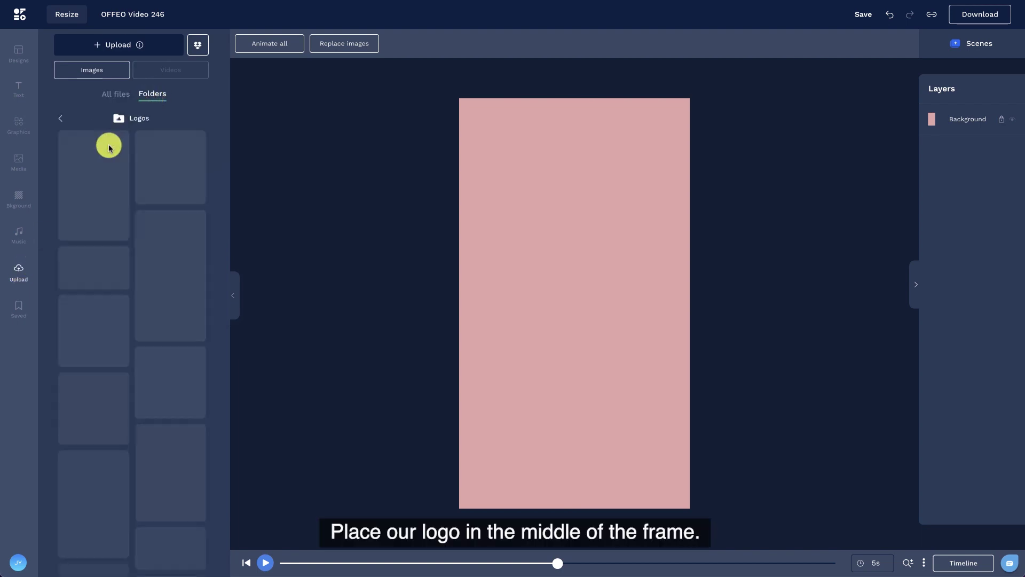
pyautogui.click(163, 163)
pyautogui.moveTo(487, 389); pyautogui.dragTo(612, 278)
pyautogui.moveTo(614, 269); pyautogui.dragTo(558, 289)
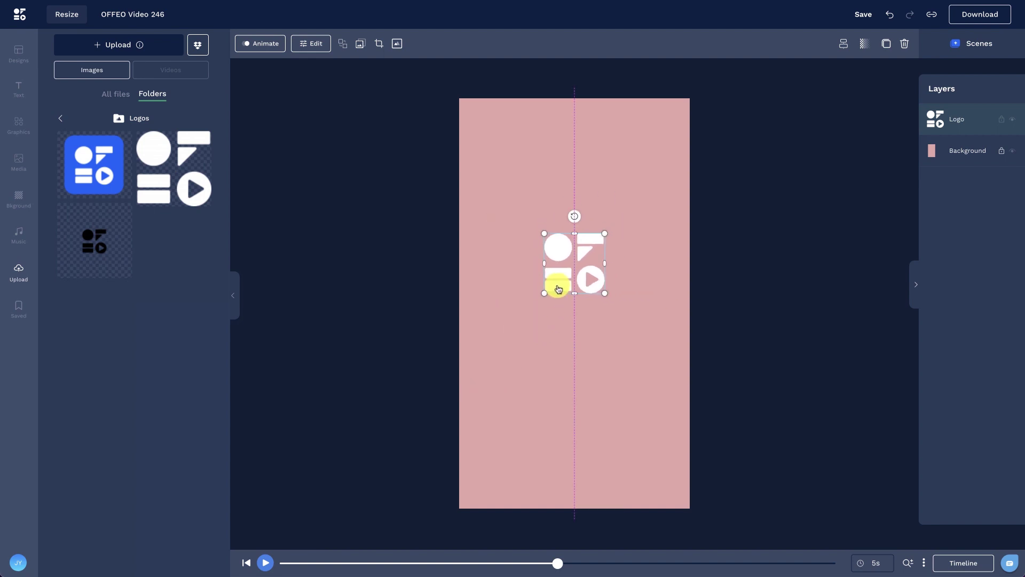
pyautogui.click(349, 245)
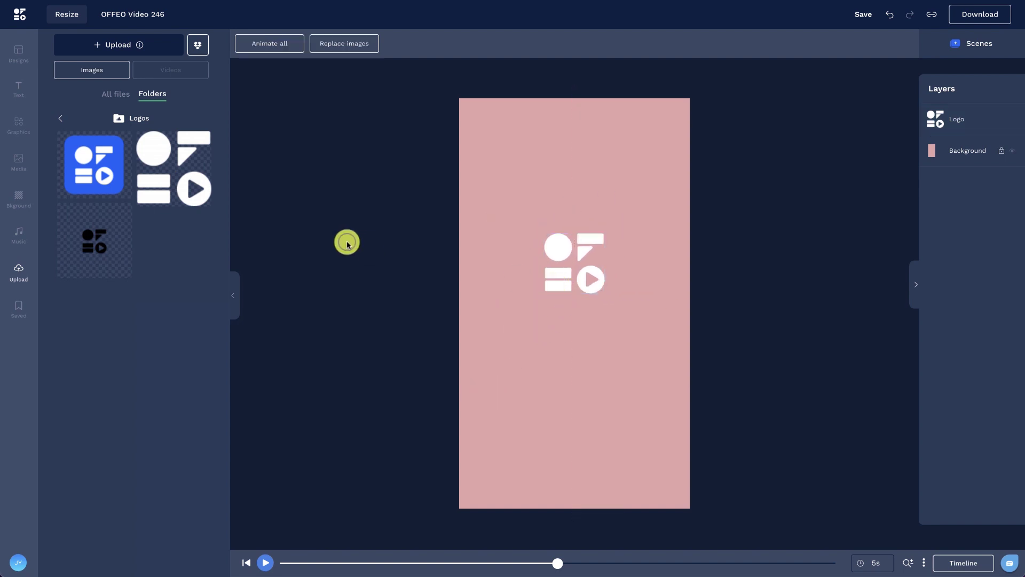
# - Add a 'Download now' heading in white Montserrat at size 85, widened to one line
pyautogui.click(24, 95)
pyautogui.click(126, 56)
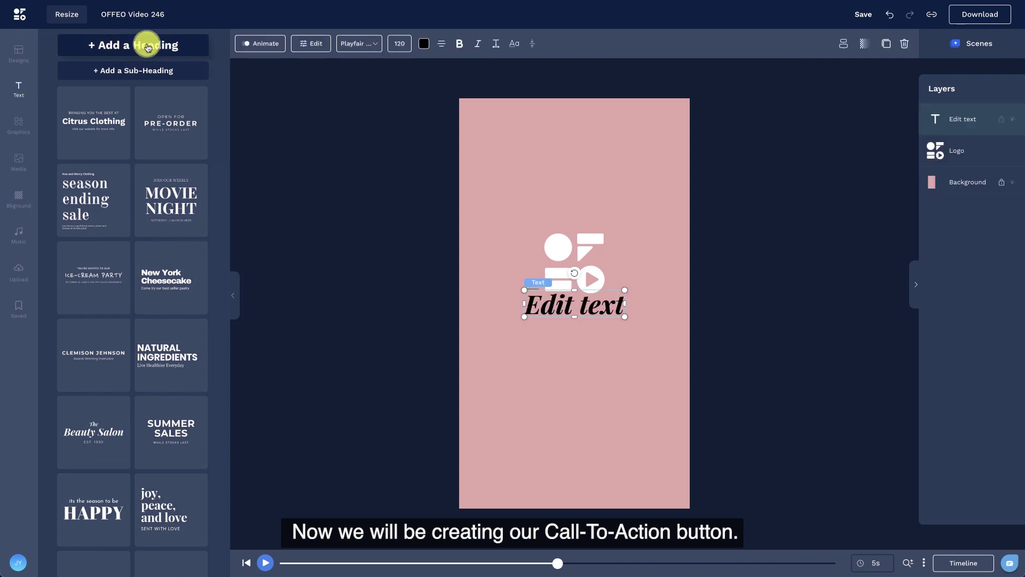
pyautogui.doubleClick(560, 310)
pyautogui.write('Download now')
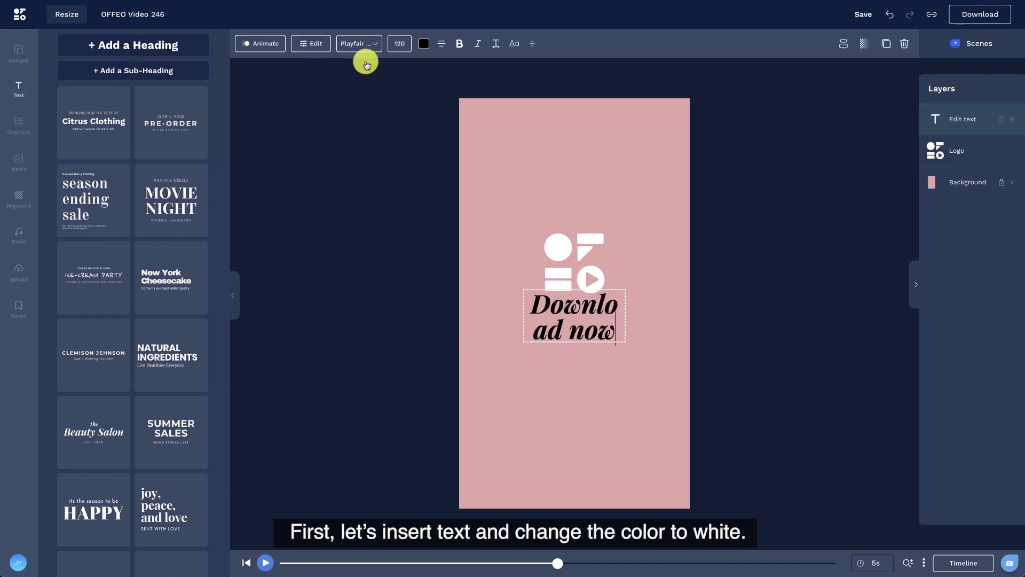
pyautogui.click(367, 48)
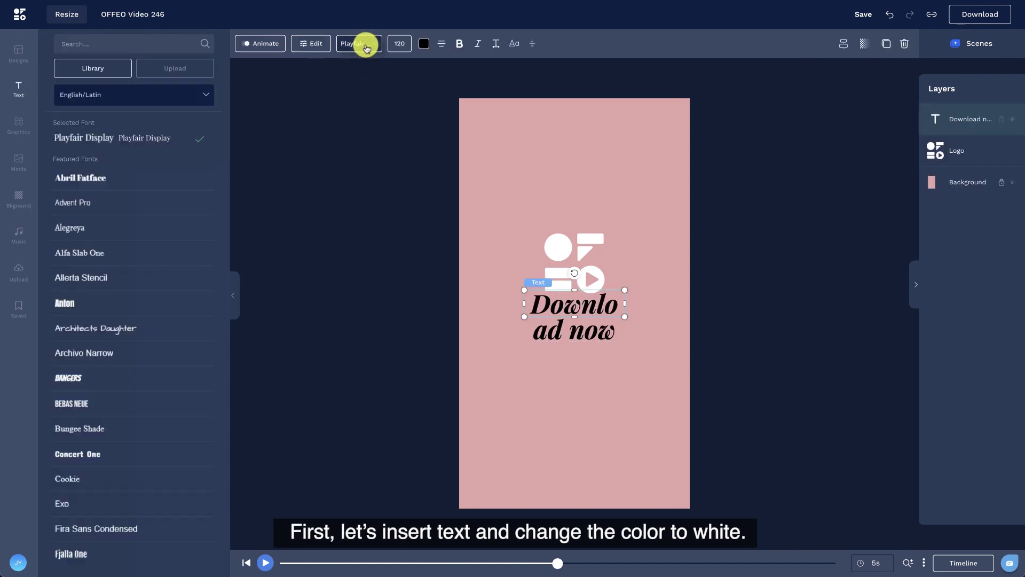
pyautogui.click(156, 37)
pyautogui.write('mont')
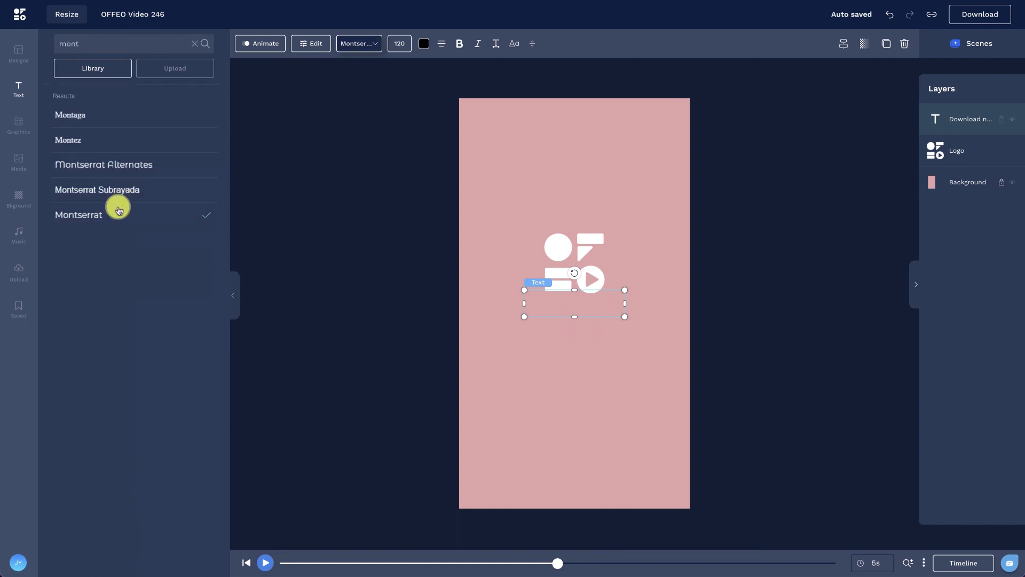
pyautogui.click(396, 43)
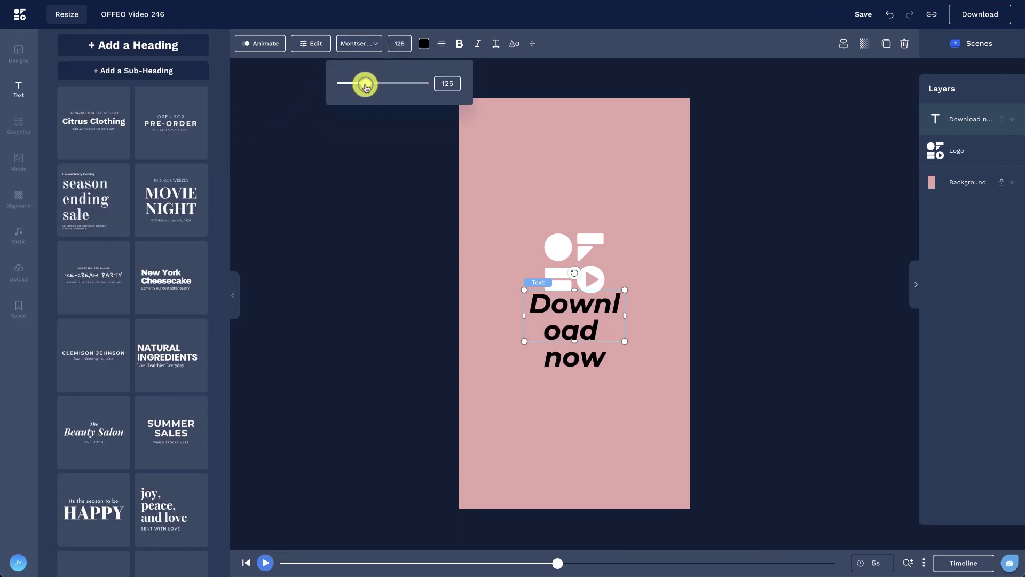
pyautogui.moveTo(364, 83); pyautogui.dragTo(357, 82)
pyautogui.click(424, 44)
pyautogui.click(98, 104)
pyautogui.moveTo(524, 316); pyautogui.dragTo(501, 315)
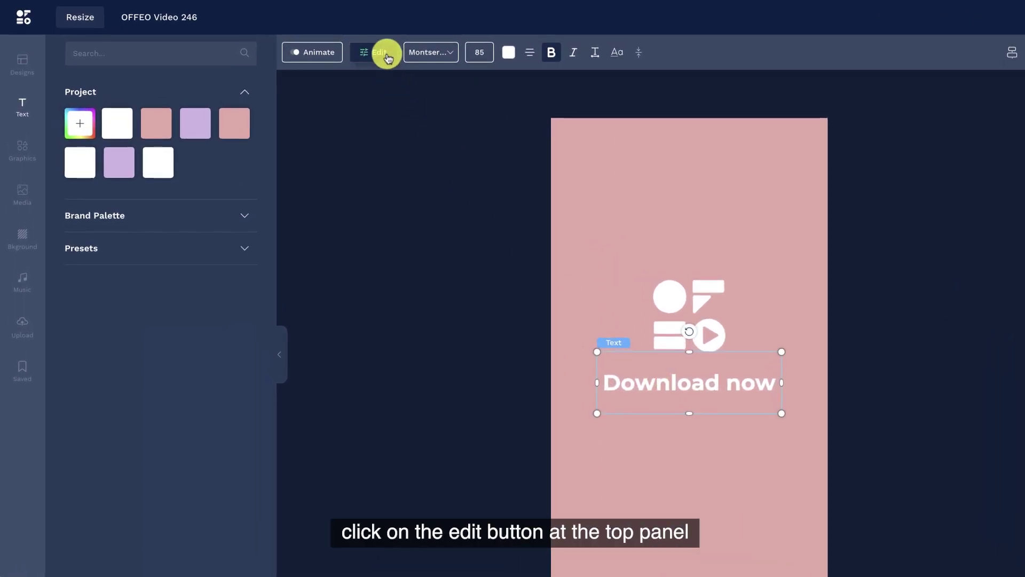
# - Give the Download now text a solid dark red text background
pyautogui.click(379, 52)
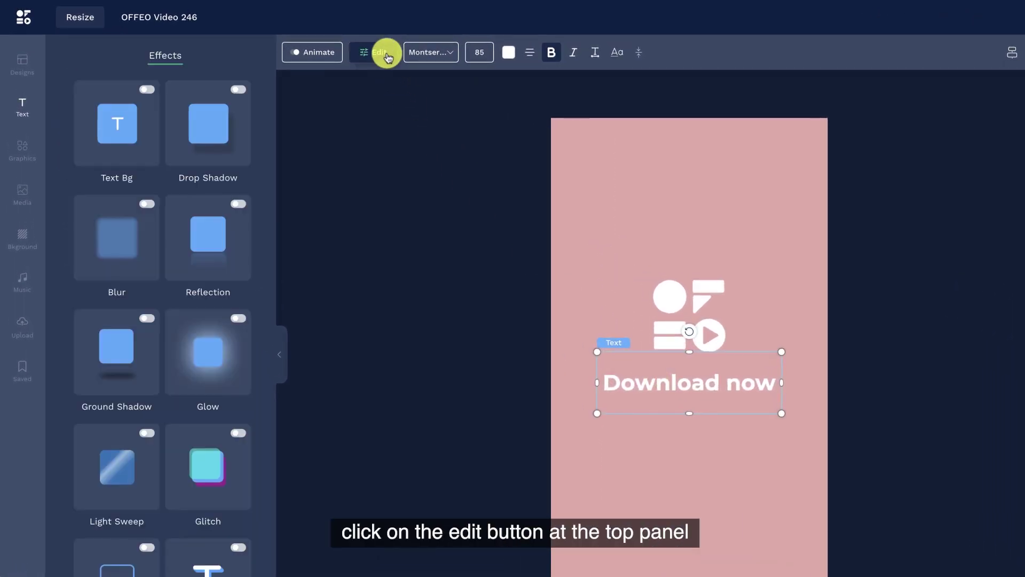
pyautogui.click(134, 131)
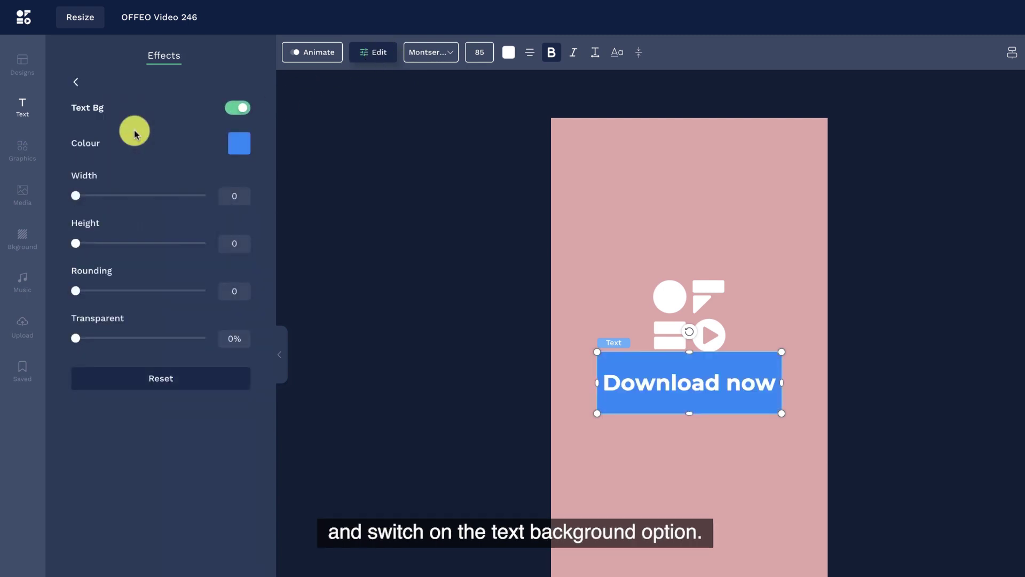
pyautogui.click(238, 149)
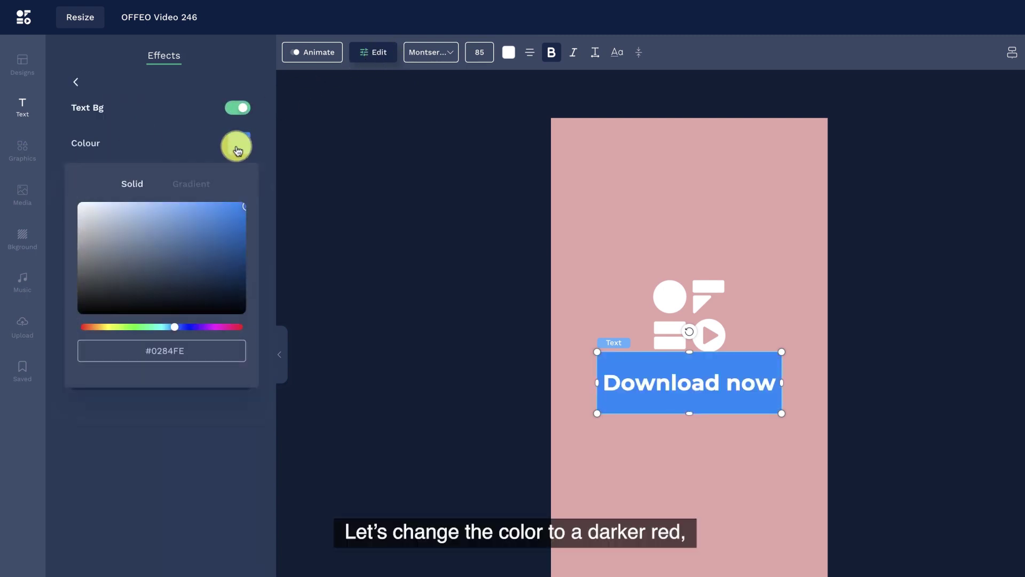
pyautogui.click(85, 327)
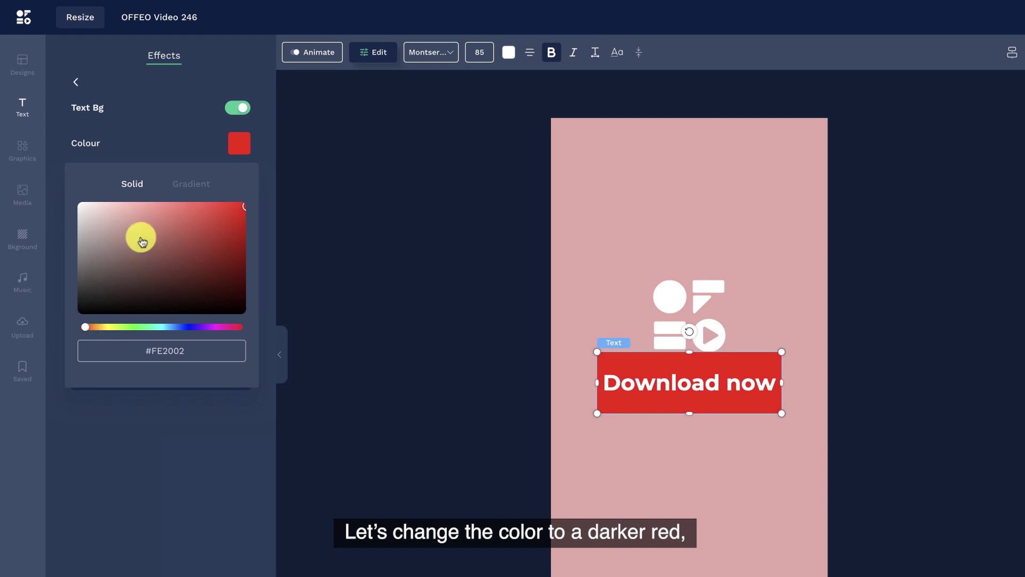
pyautogui.moveTo(142, 241); pyautogui.dragTo(157, 243)
pyautogui.click(181, 230)
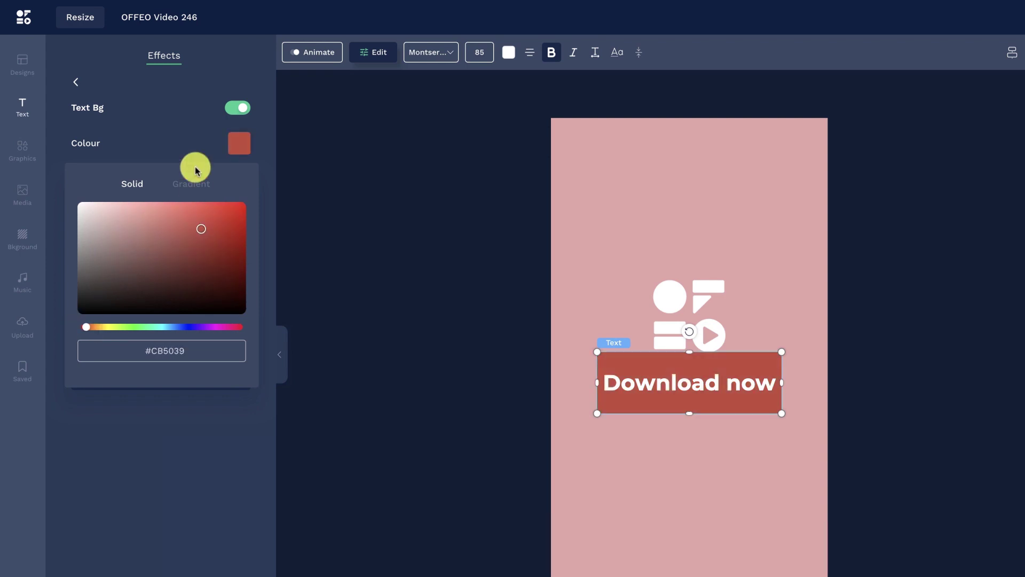
pyautogui.click(194, 107)
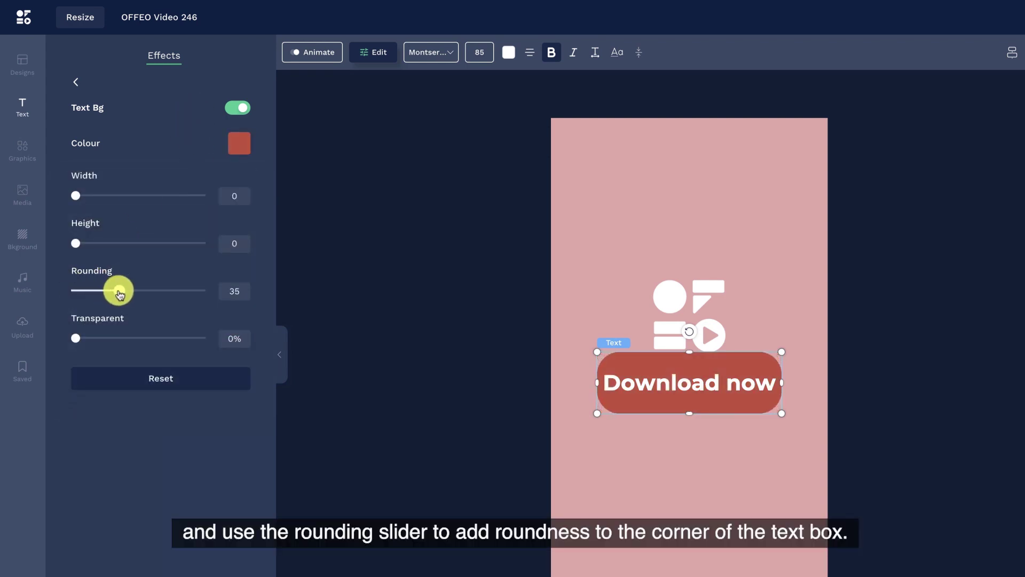
# - Widen the red text background to 65, shrink the text to 70, and centre it under the logo
pyautogui.click(687, 374)
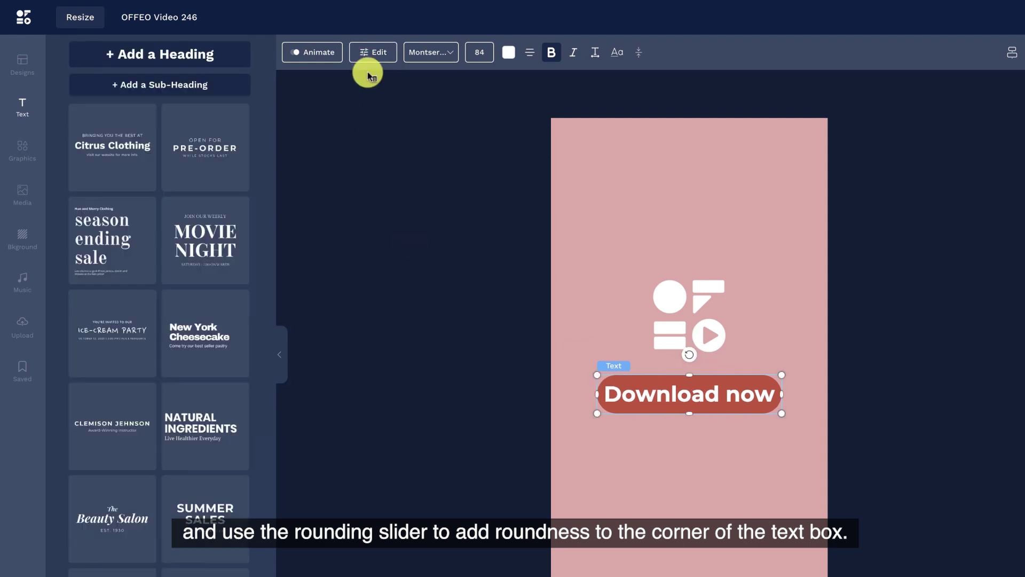
pyautogui.click(359, 60)
pyautogui.click(117, 128)
pyautogui.moveTo(75, 195); pyautogui.dragTo(114, 200)
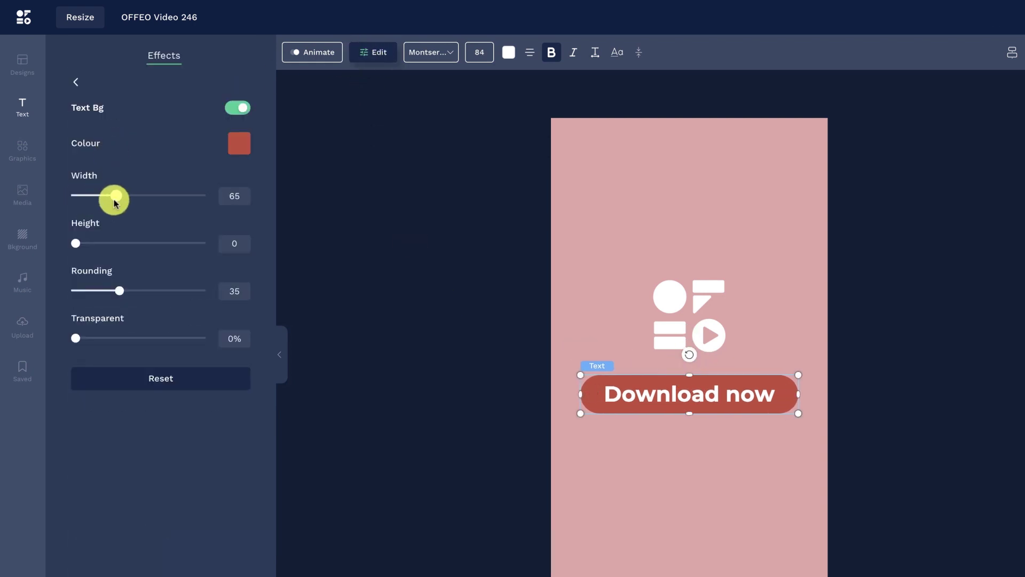
pyautogui.click(474, 53)
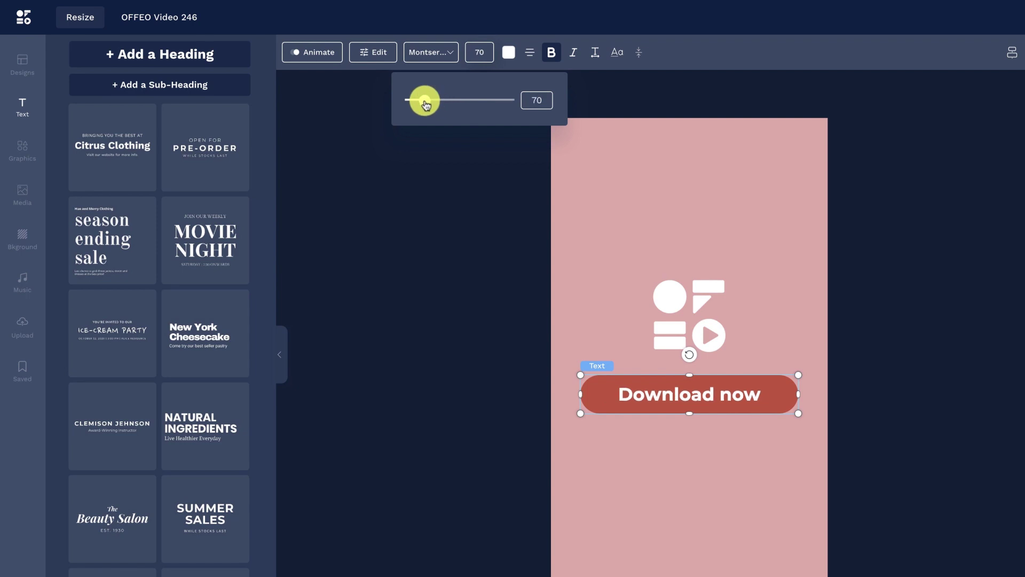
pyautogui.moveTo(703, 400); pyautogui.dragTo(689, 401)
# - Select the logo and Download now button together and give them a Push entrance
pyautogui.click(441, 335)
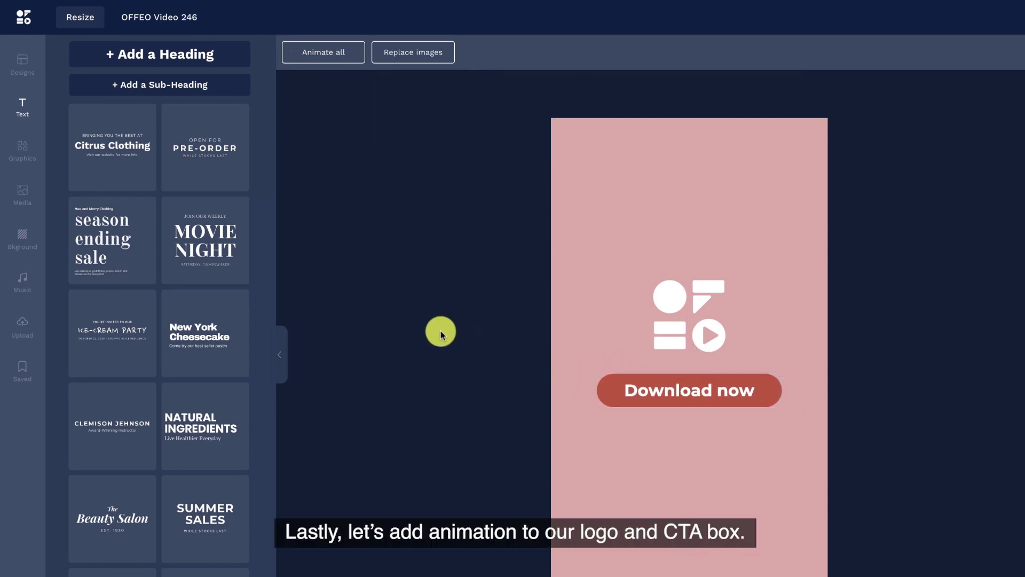
pyautogui.click(681, 340)
pyautogui.keyDown('shift'); pyautogui.click(678, 385); pyautogui.keyUp('shift')
pyautogui.click(326, 51)
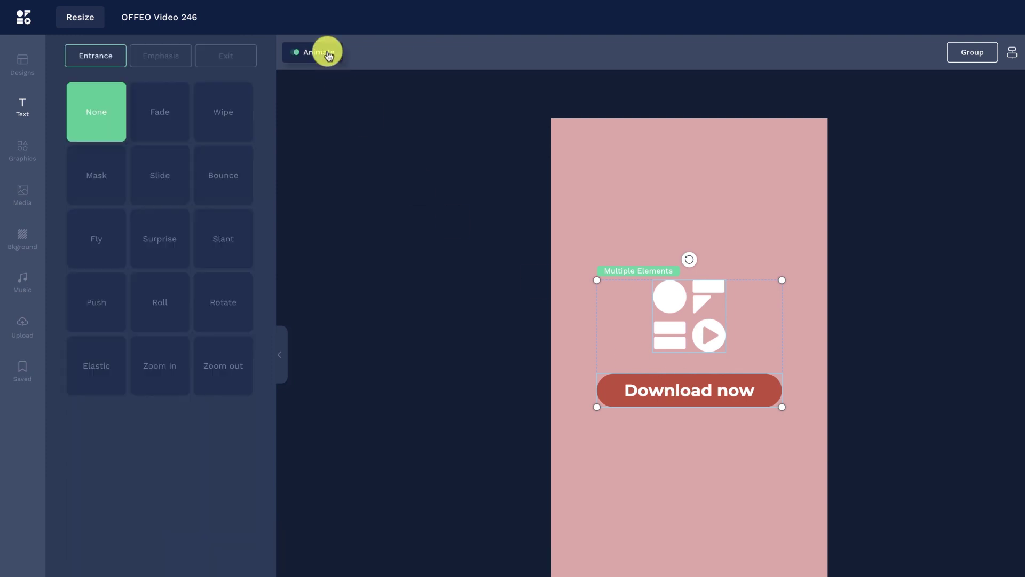
pyautogui.click(115, 289)
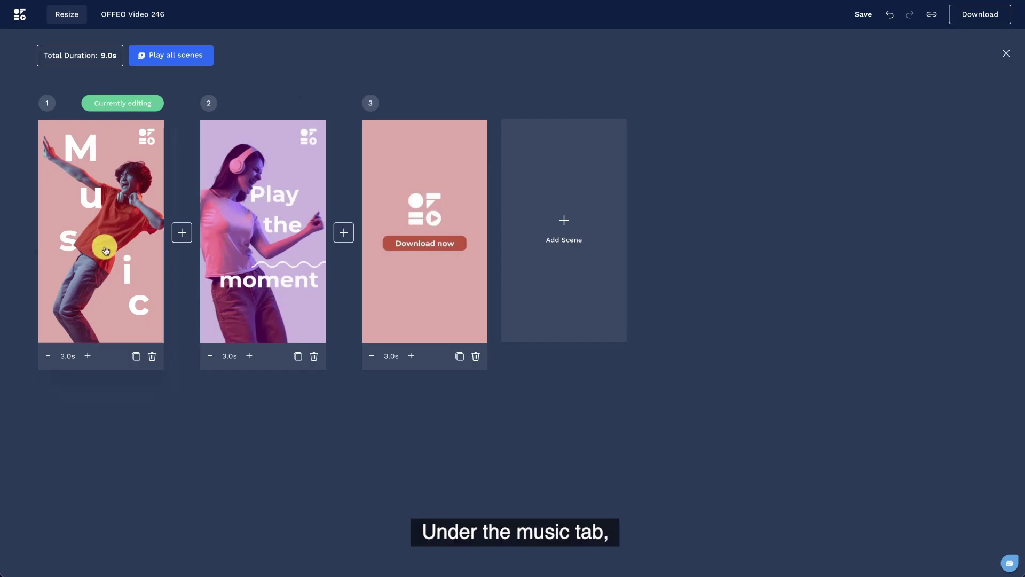
# - From scene 1, preview Dance genre tracks and use Funky Heritage as the music
pyautogui.click(105, 249)
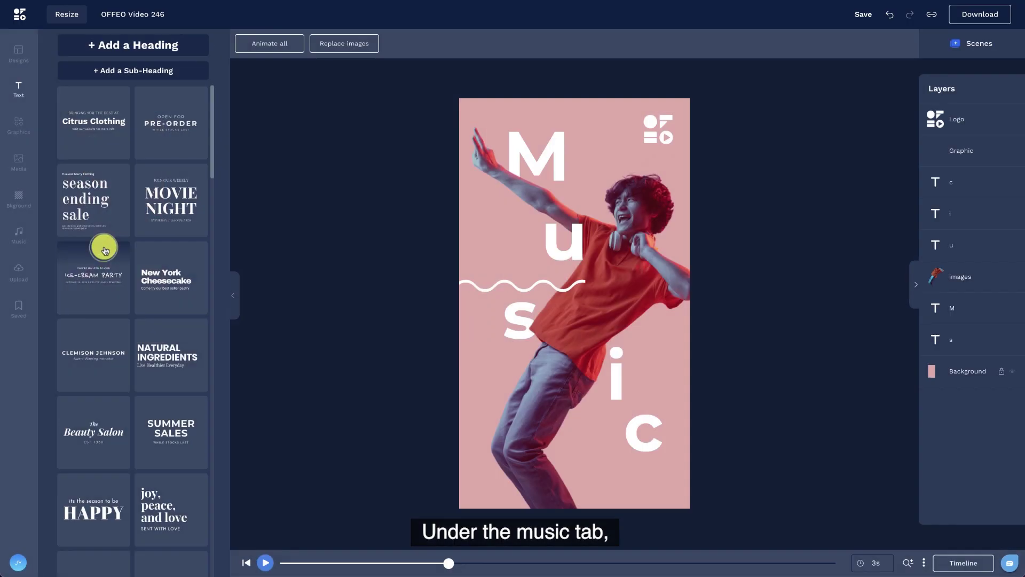
pyautogui.click(20, 238)
pyautogui.click(159, 91)
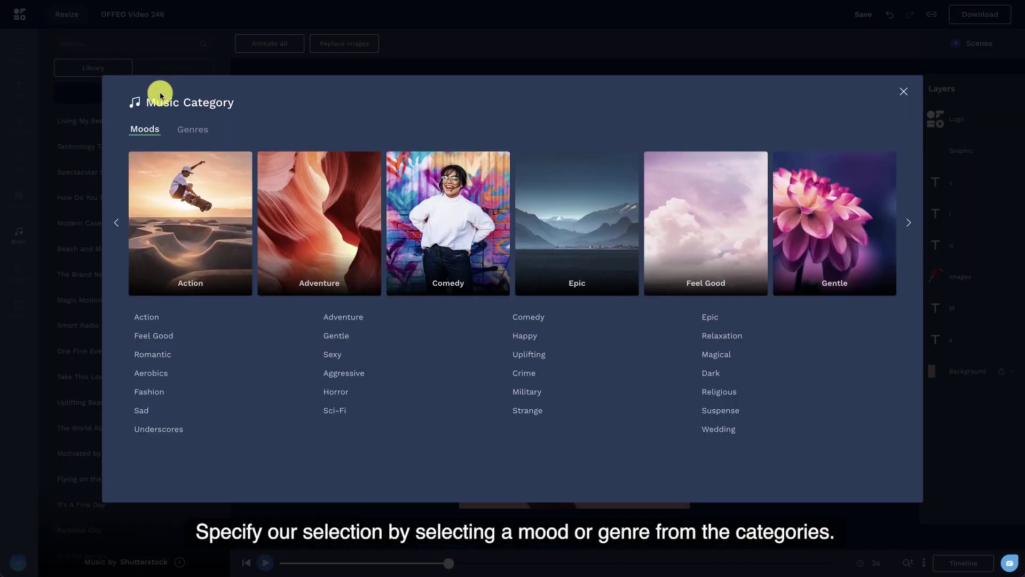
pyautogui.click(188, 130)
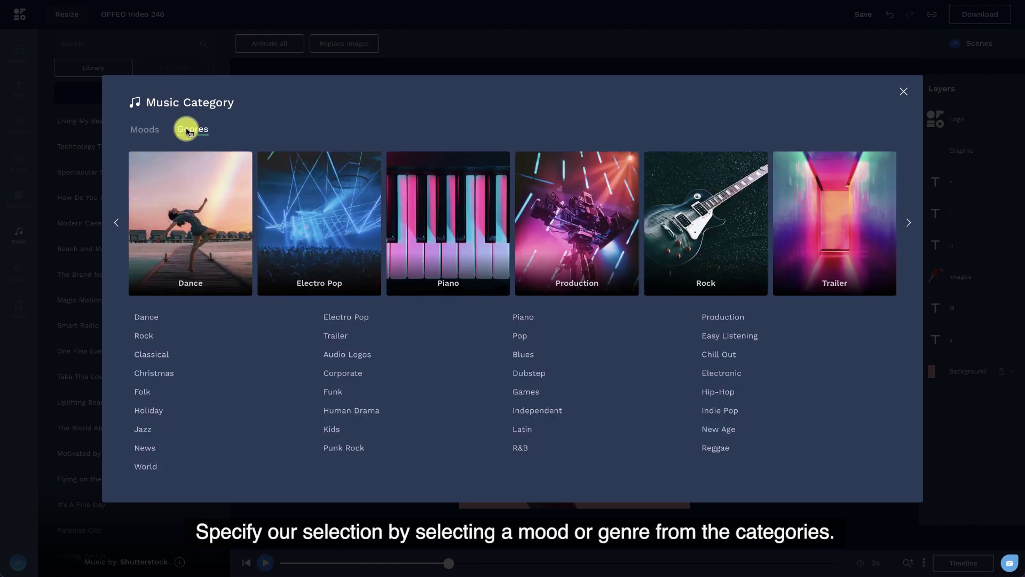
pyautogui.click(188, 193)
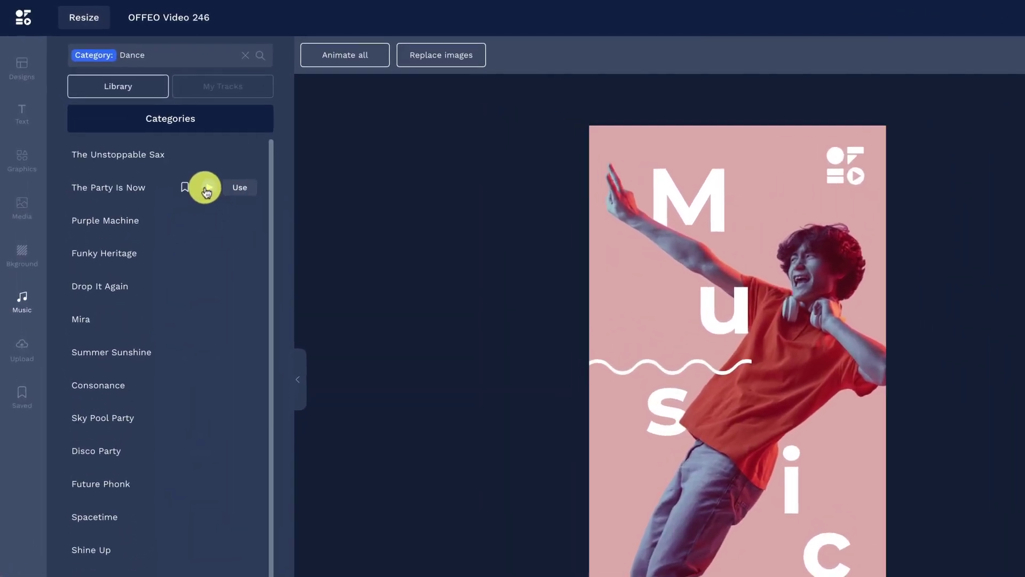
pyautogui.click(161, 147)
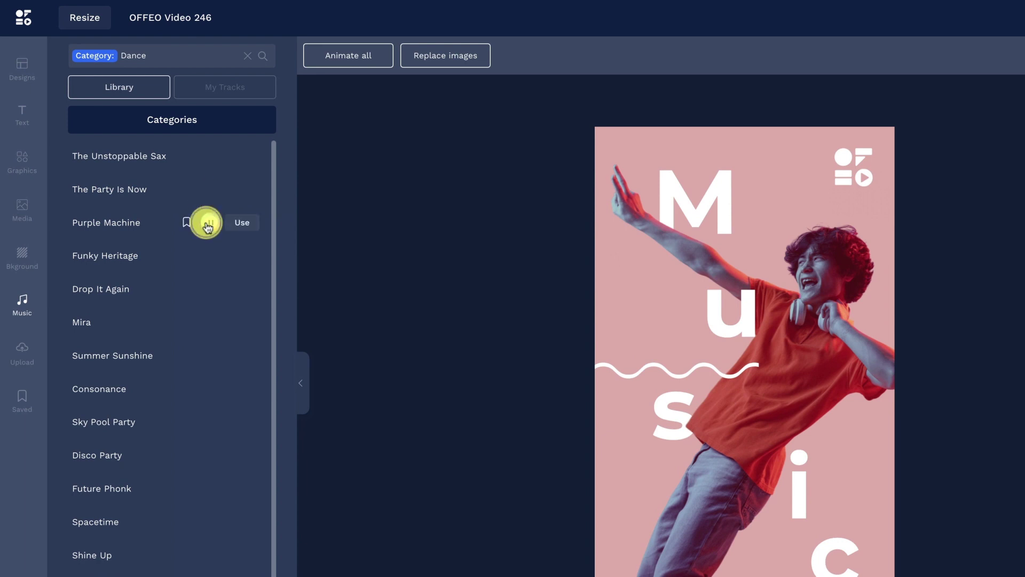
pyautogui.click(242, 255)
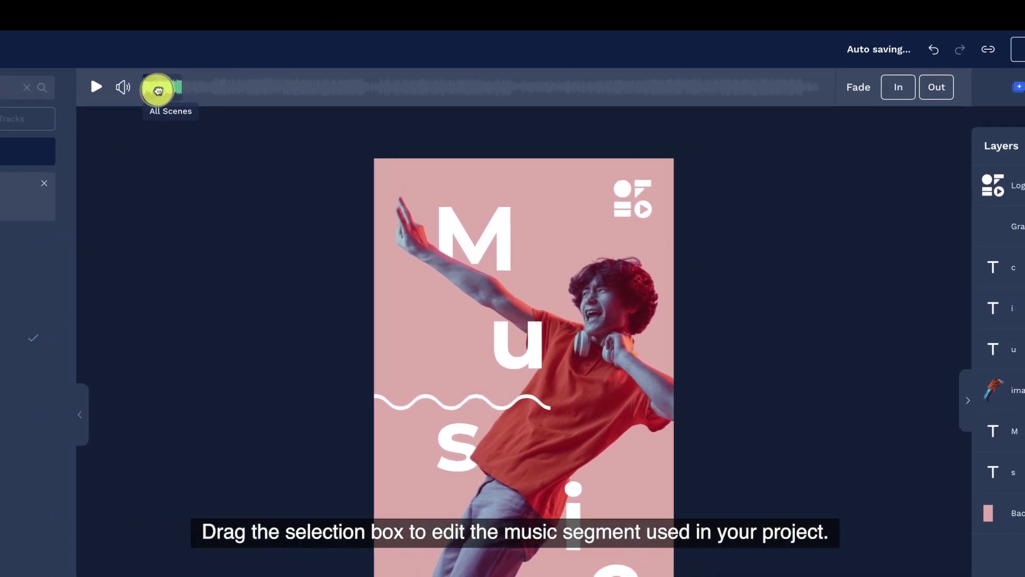
# - Shift the used section of Funky Heritage further along the track and apply Fade Out
pyautogui.moveTo(158, 90); pyautogui.dragTo(533, 118)
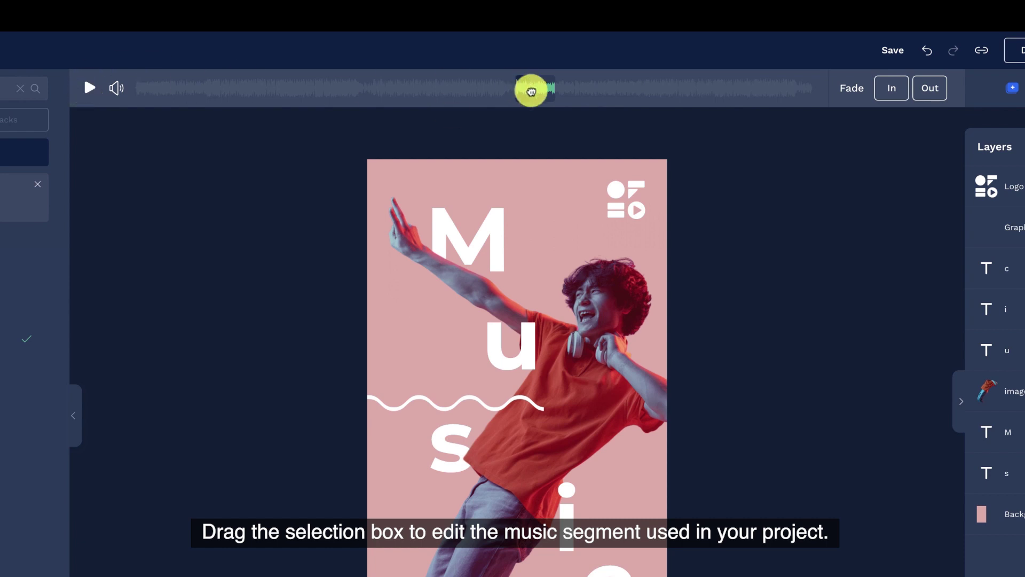
pyautogui.moveTo(580, 107); pyautogui.dragTo(595, 110)
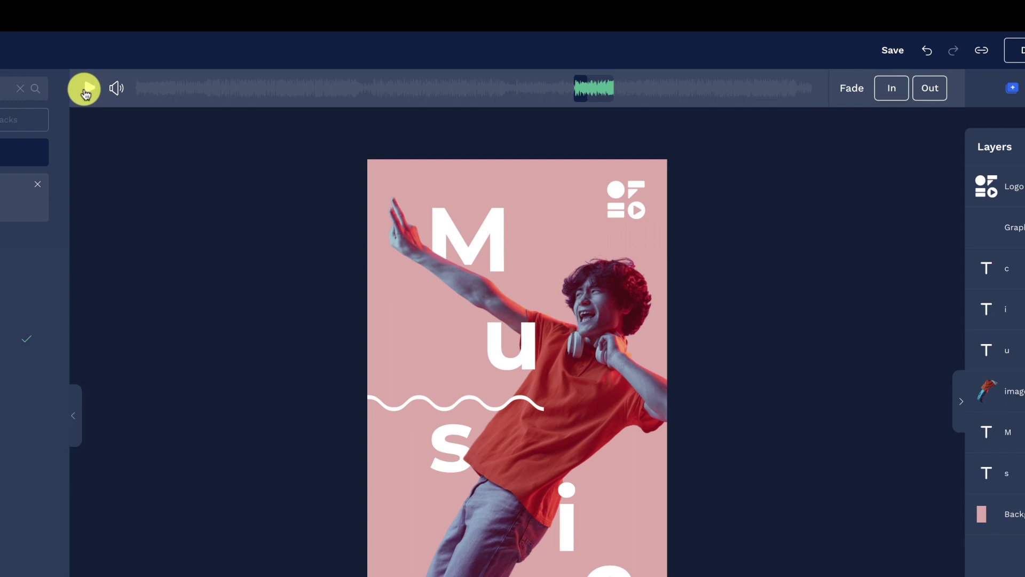
pyautogui.click(929, 88)
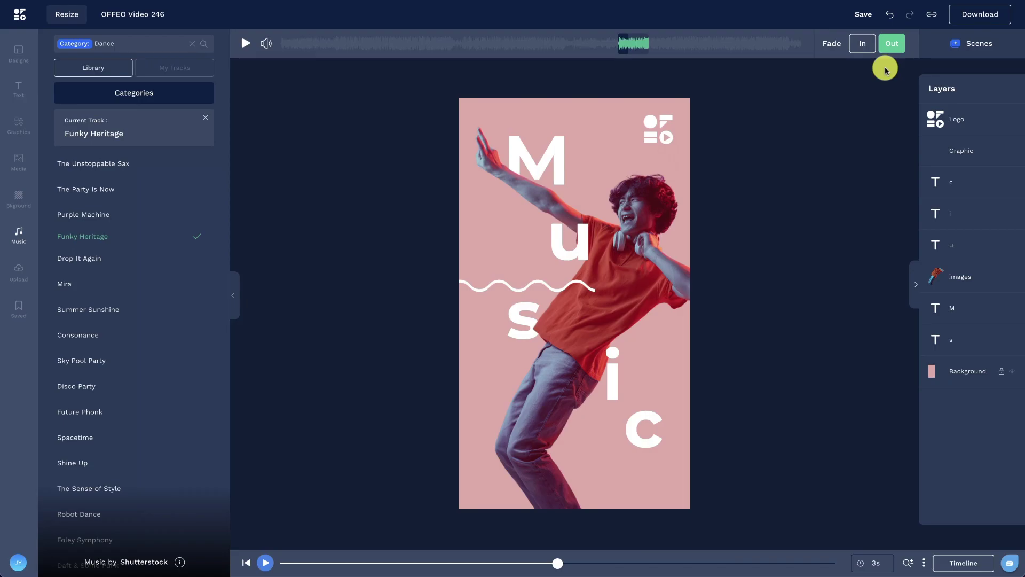
# - In the scenes overview, add Slide transitions between scene 1 and 2 and between scene 2 and 3, giving a 9.0s video
pyautogui.click(981, 44)
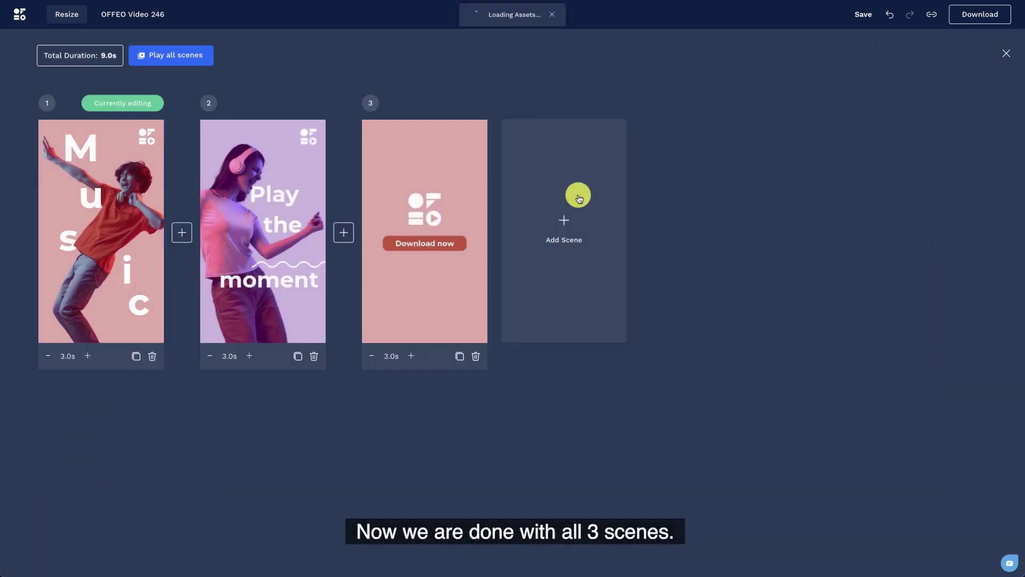
pyautogui.click(183, 233)
pyautogui.click(275, 291)
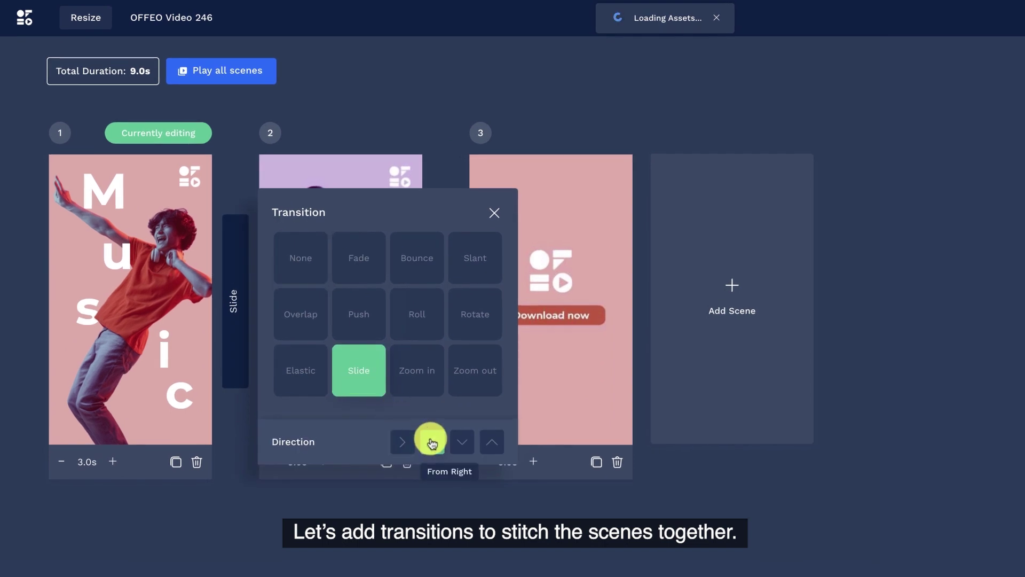
pyautogui.click(461, 498)
pyautogui.click(444, 302)
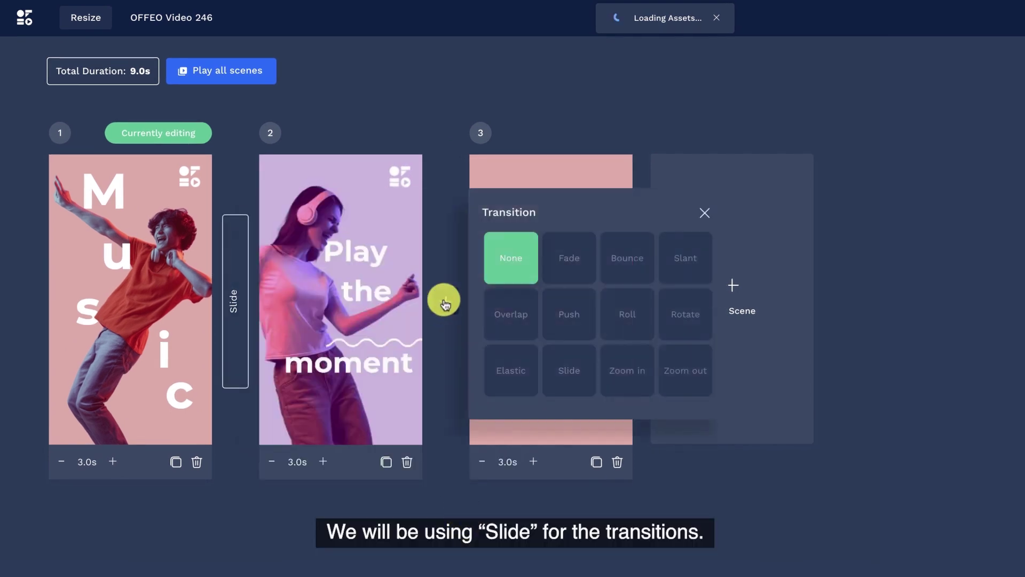
pyautogui.click(574, 368)
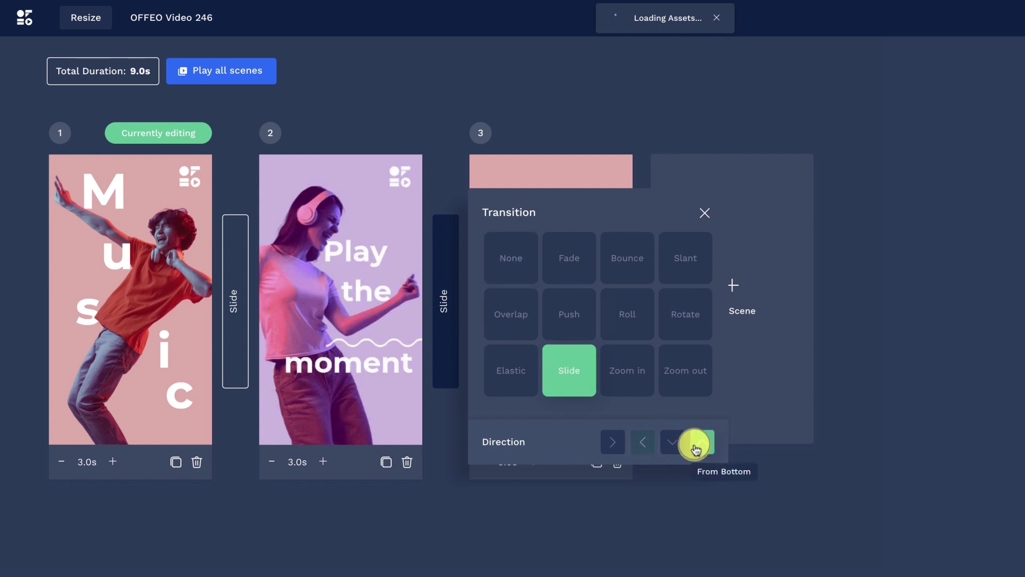
pyautogui.click(482, 527)
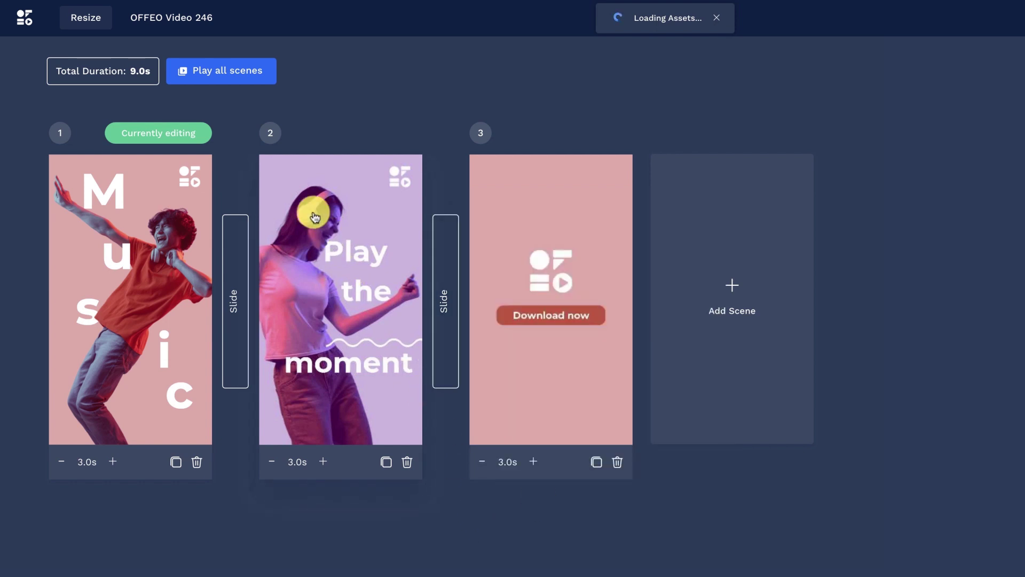
# - Preview all scenes played together, then download the 9-second video as a High quality MP4
pyautogui.click(260, 84)
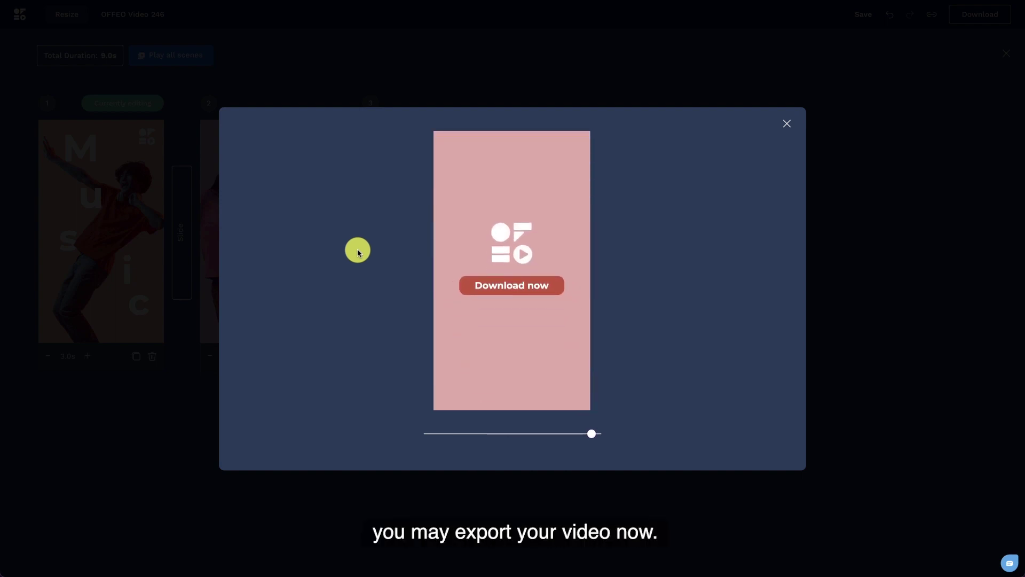
pyautogui.click(786, 124)
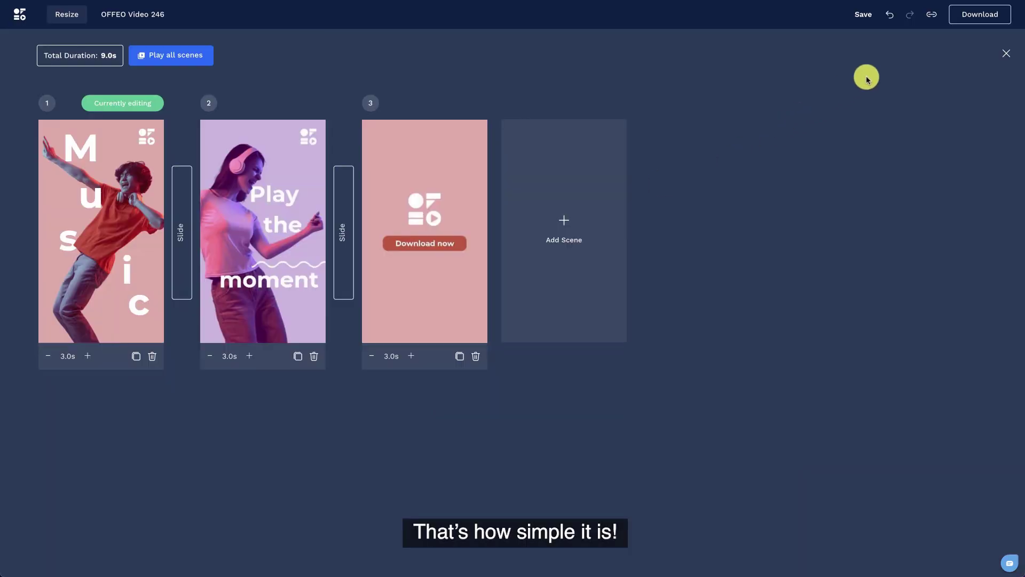
pyautogui.click(958, 27)
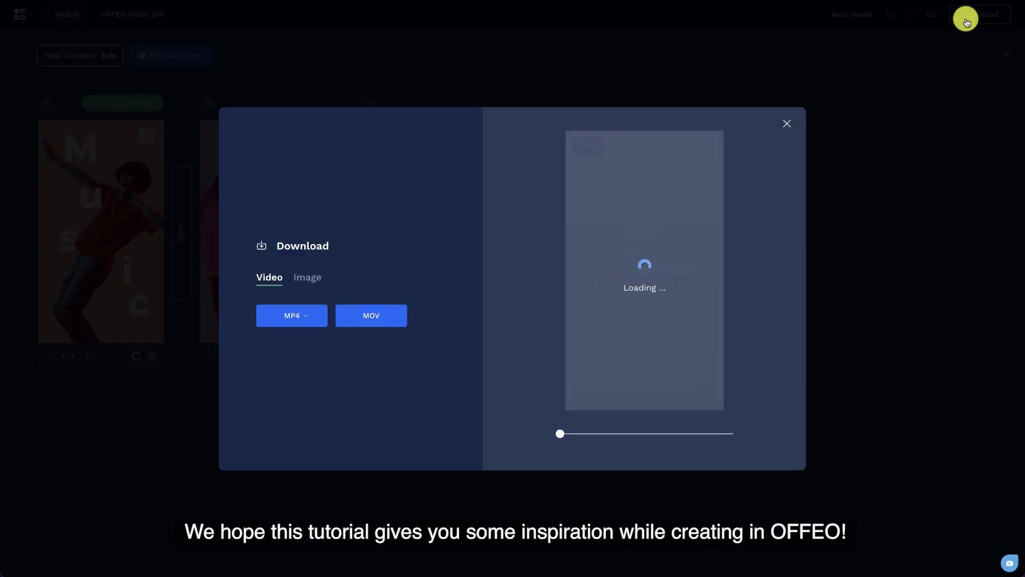
pyautogui.click(308, 317)
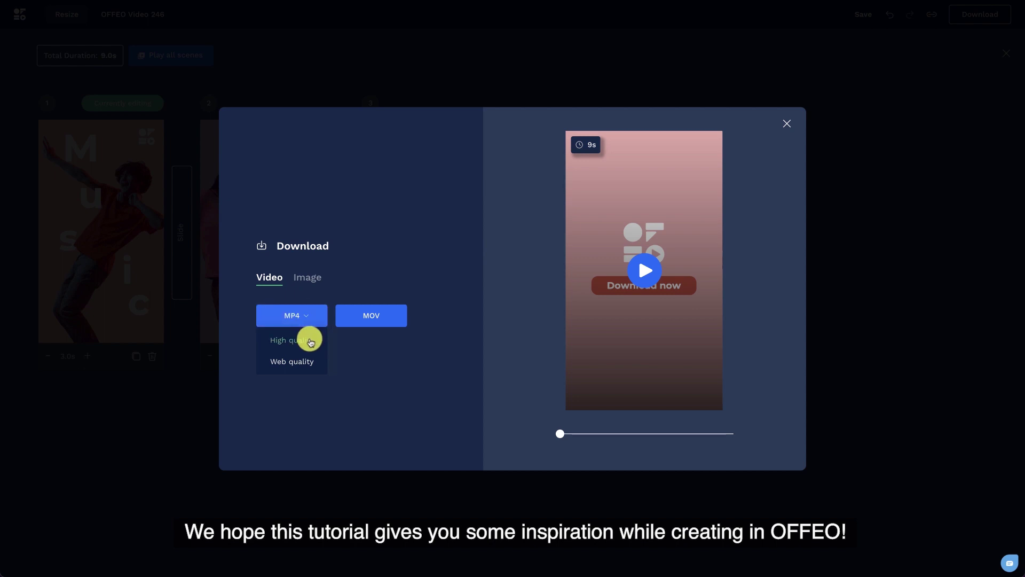
pyautogui.click(311, 341)
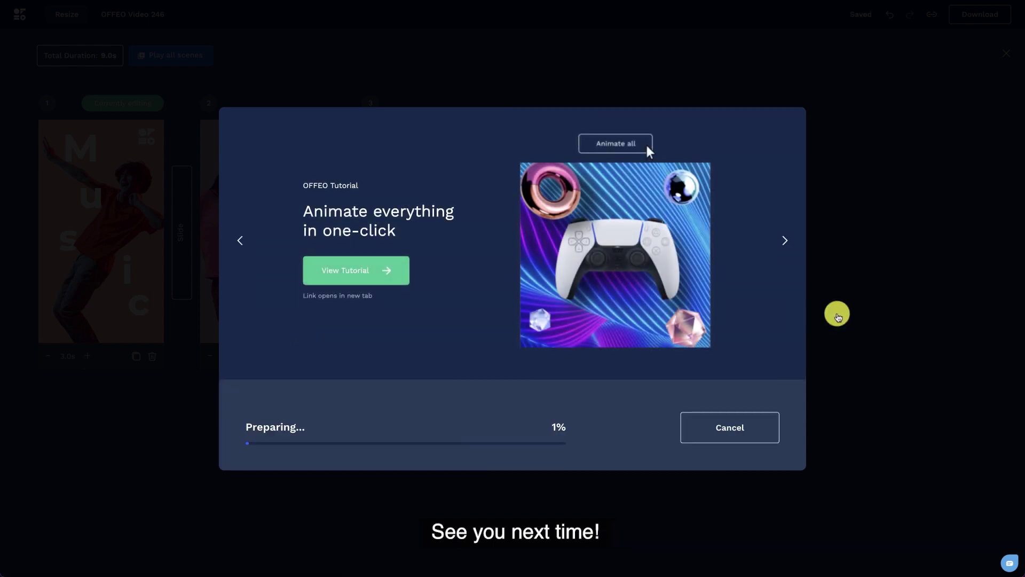